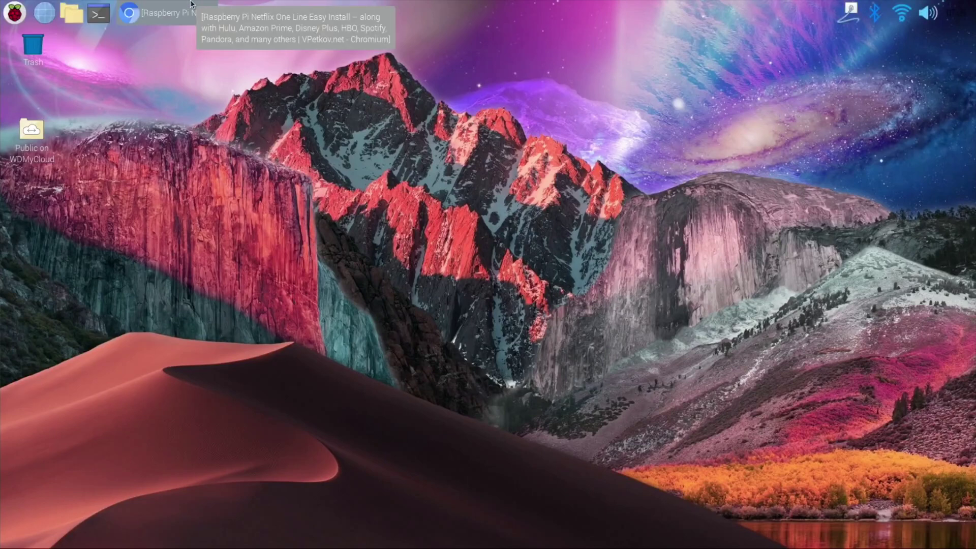
Step: Copy the two install commands from the Netflix install post's code block, then minimize Chromium
left_click(176, 10)
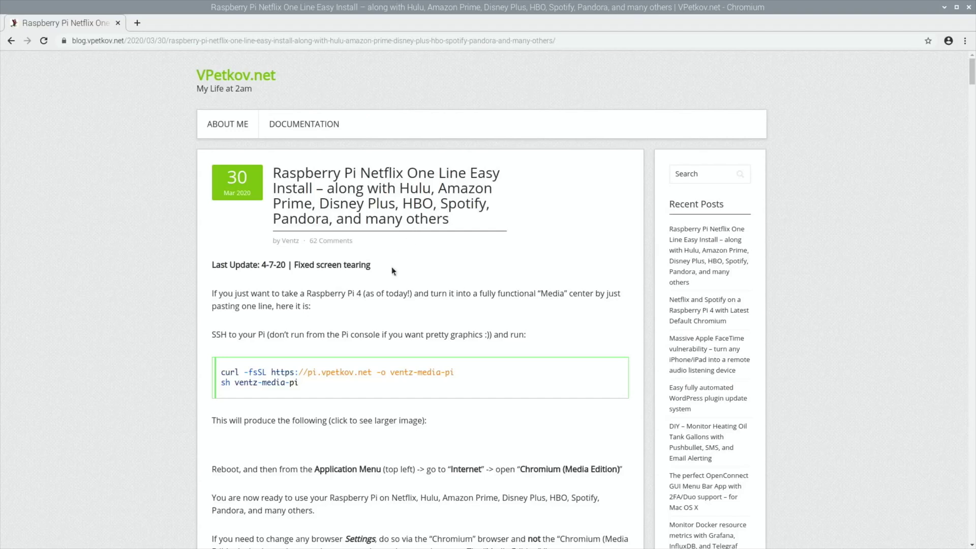
left_click_drag(312, 382, 217, 367)
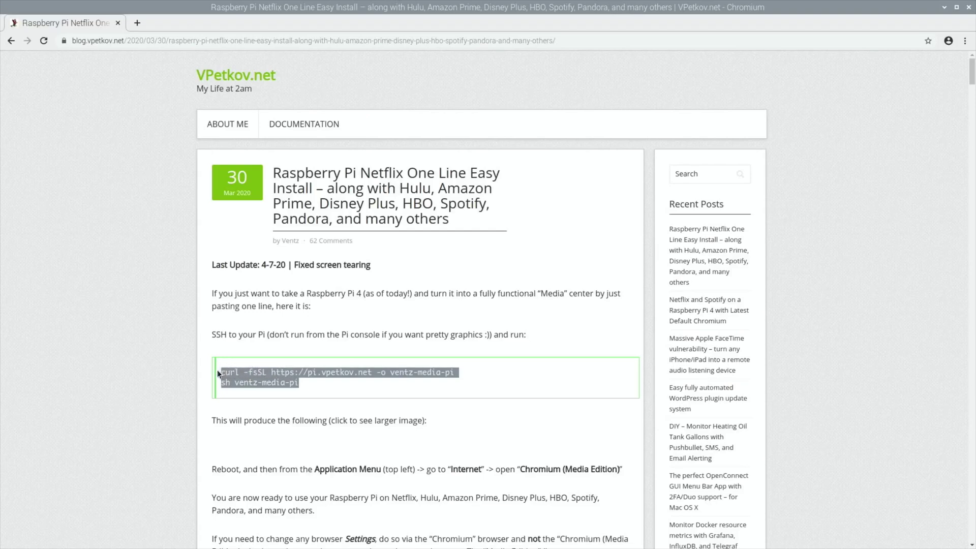
right_click(219, 374)
left_click(237, 381)
left_click(237, 381)
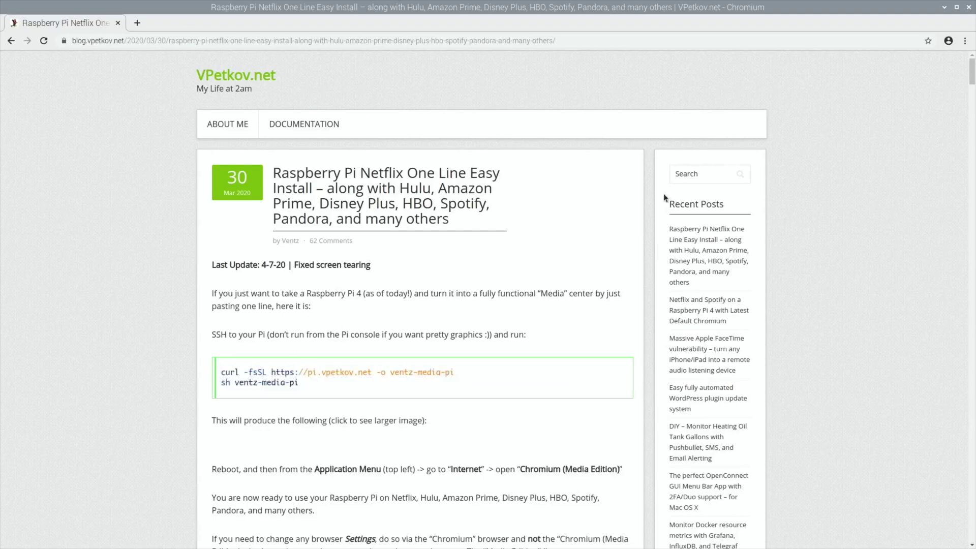
left_click(944, 7)
Step: Open LXTerminal and paste the copied curl command to download the ventz-media-pi script
mouse_move(52, 7)
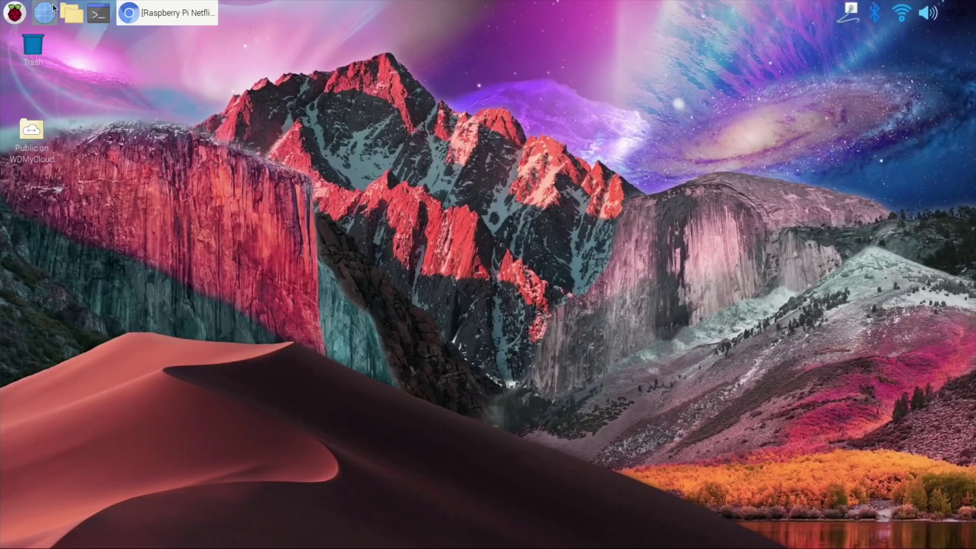
left_click(99, 13)
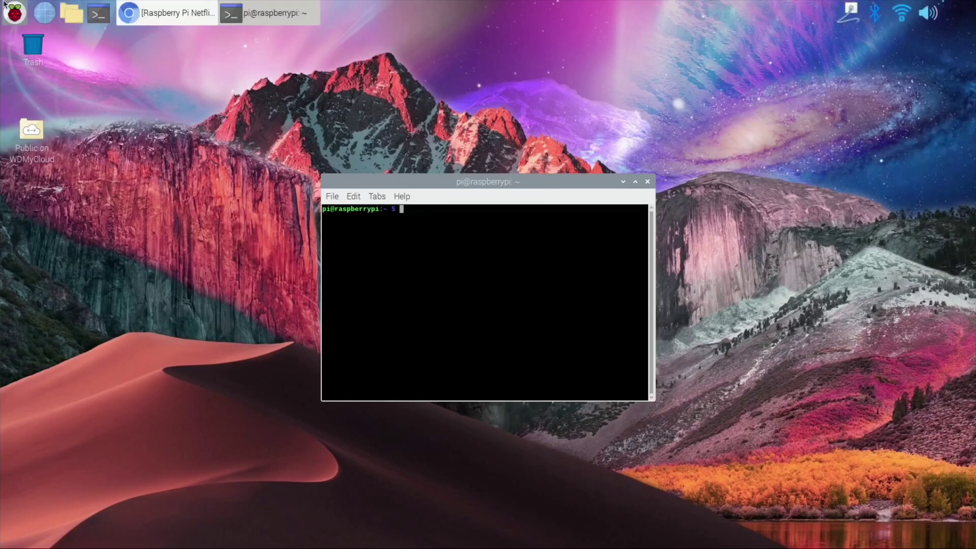
left_click(12, 12)
mouse_move(33, 92)
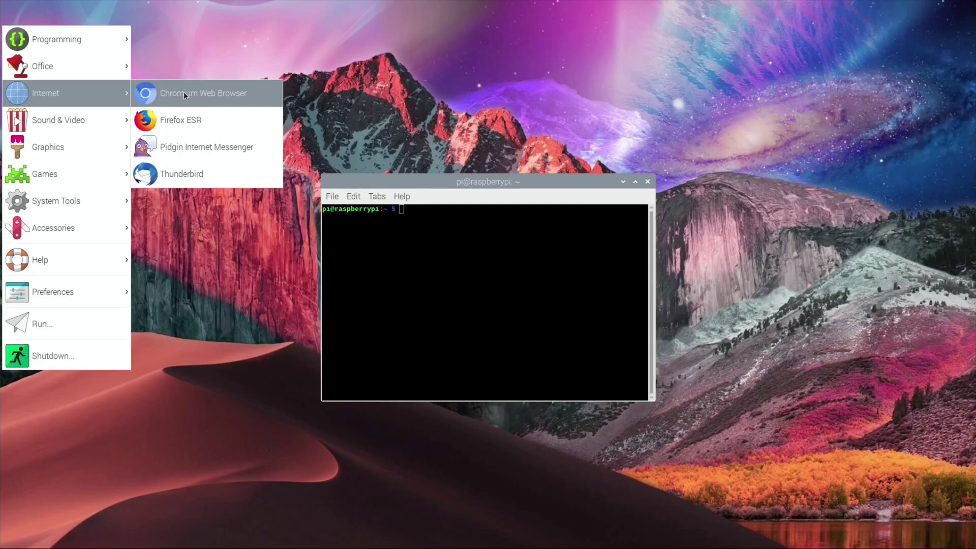
left_click(405, 211)
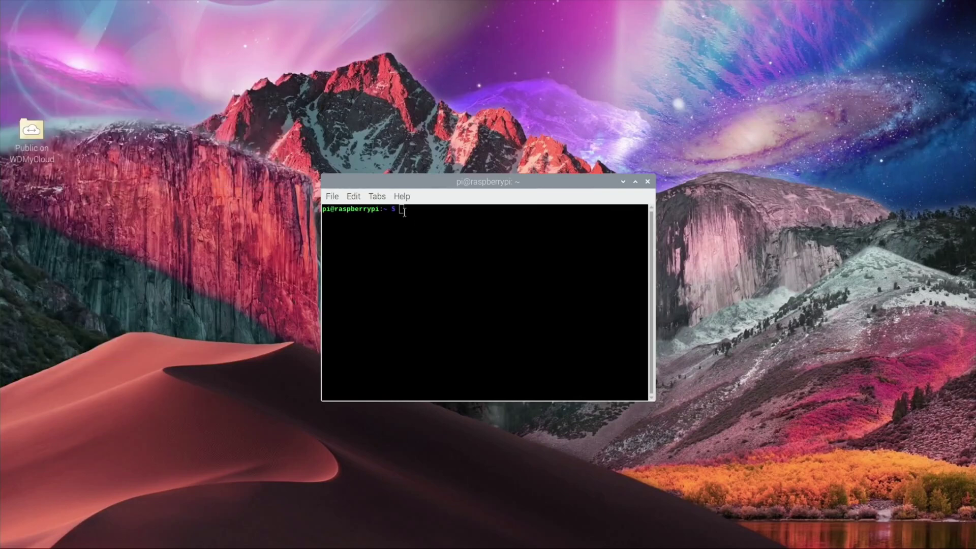
right_click(405, 211)
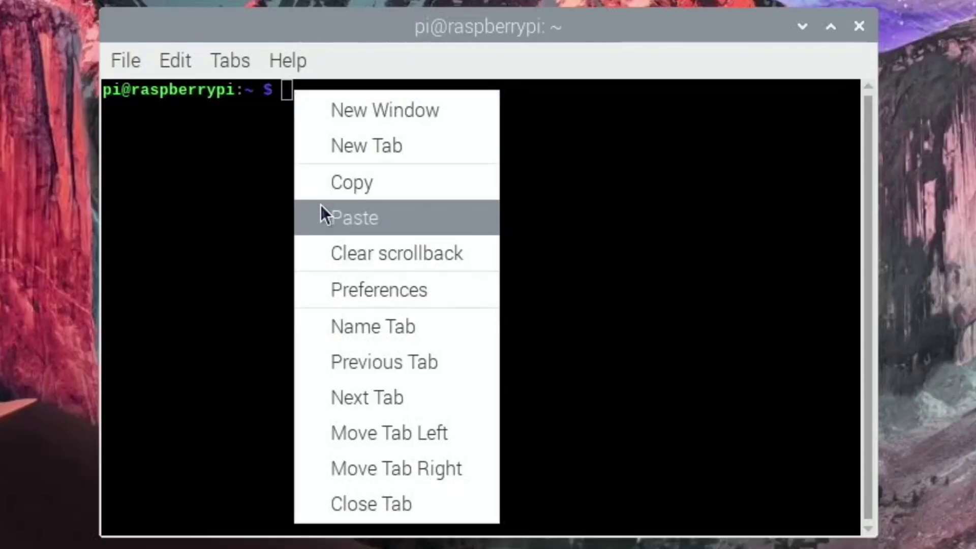
left_click(321, 206)
Step: Run sh ventz-media-pi, then reboot the Pi
type("sh ventz-media-pi")
key("Return")
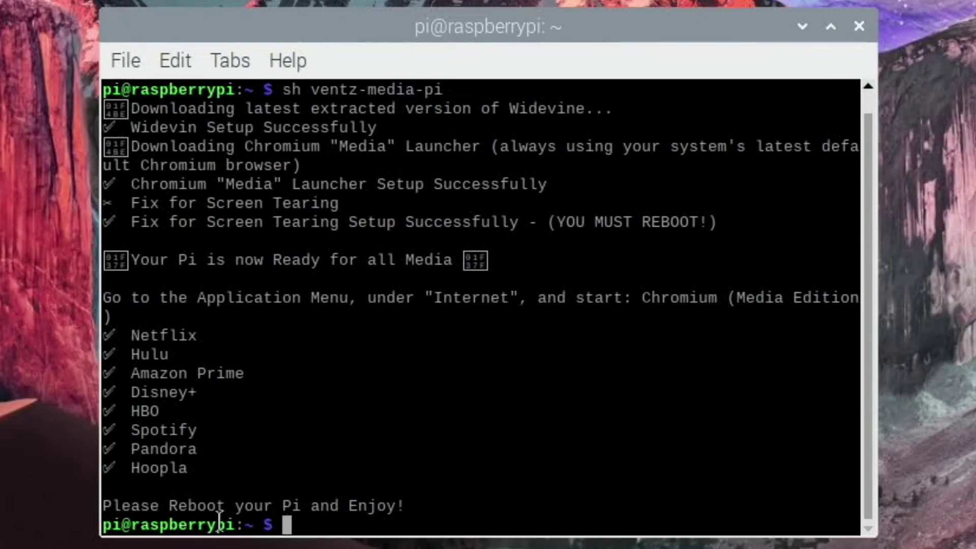
type("reboot")
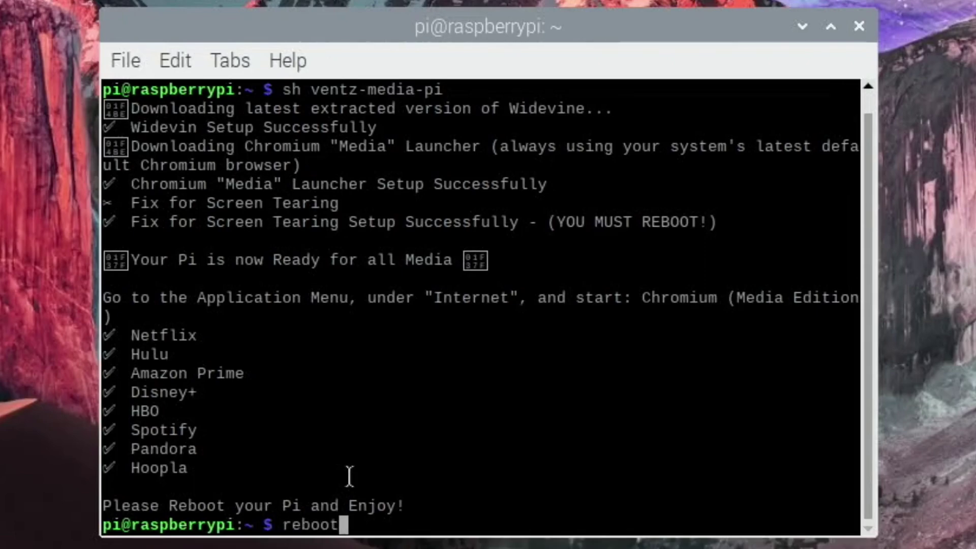
key("Return")
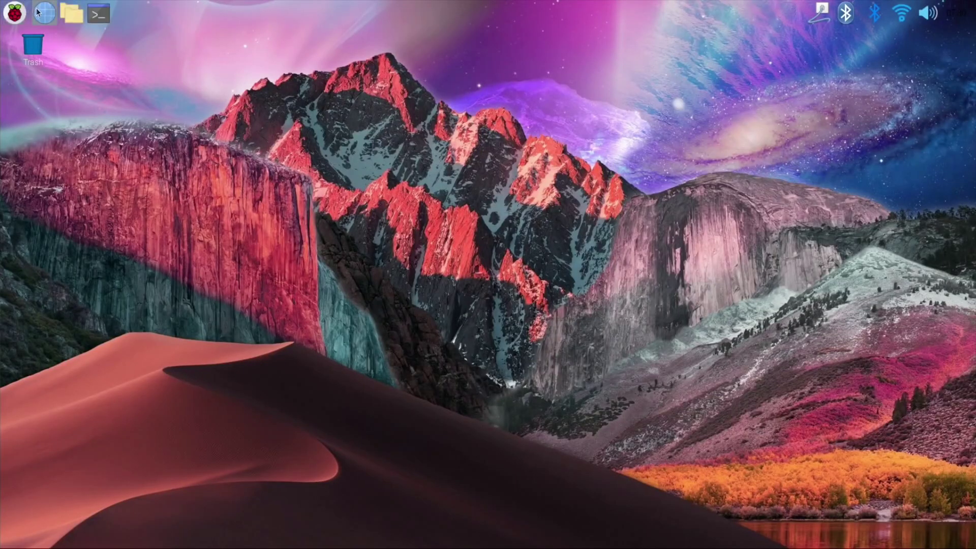
Step: Launch Chromium from the Internet menu and enter the first profile on Netflix's Who's watching page
left_click(14, 16)
mouse_move(25, 93)
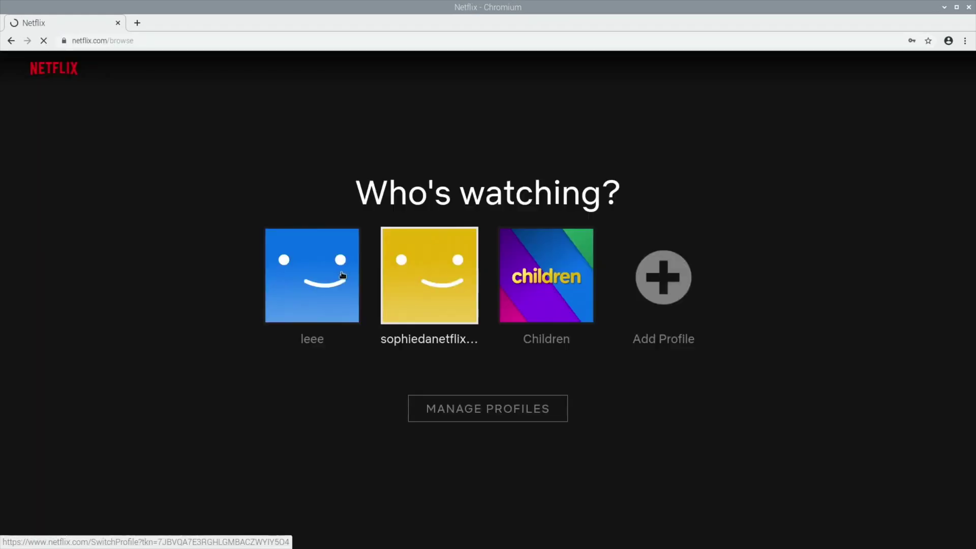
left_click(343, 274)
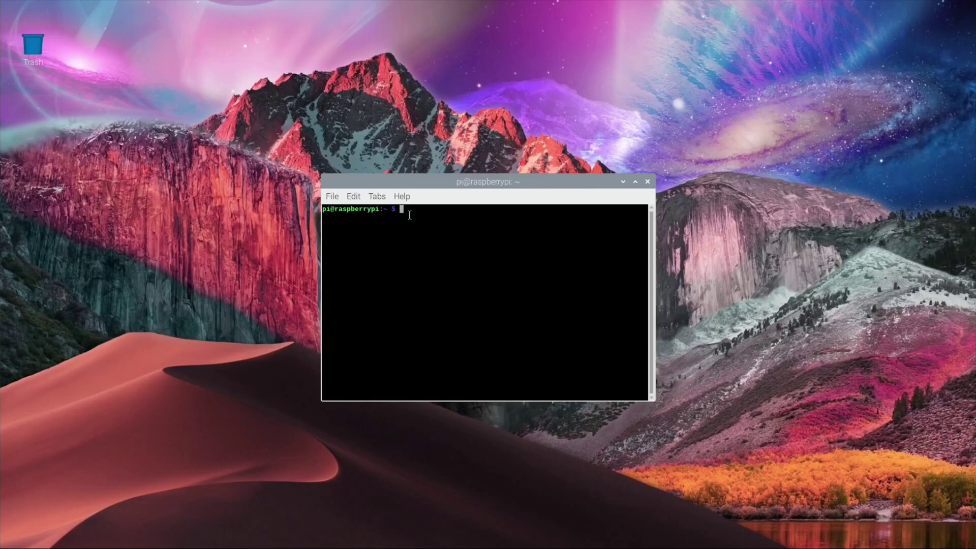
Step: Run sudo apt-get install tasksel, then recall sudo tasksel from history and run it
type("sh ventz-media-pi")
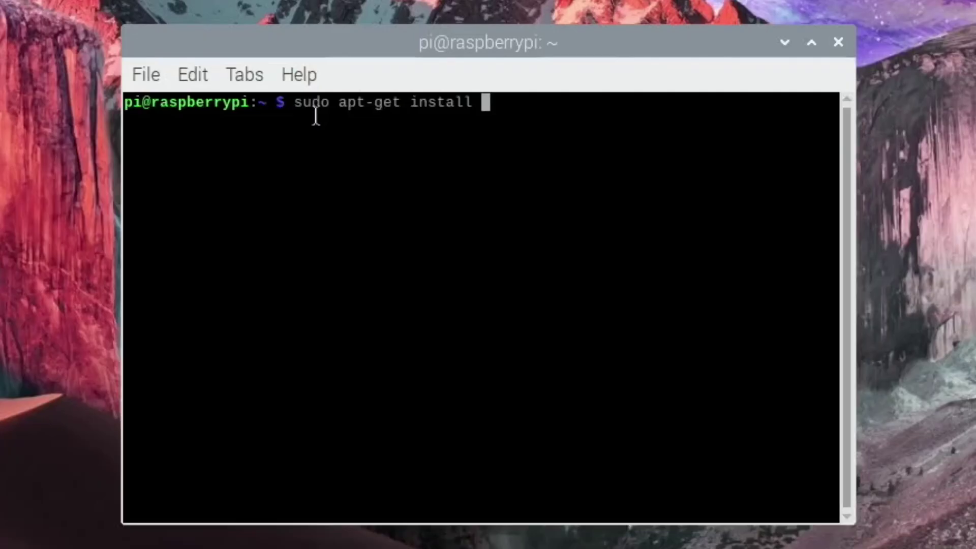
type("tasksel")
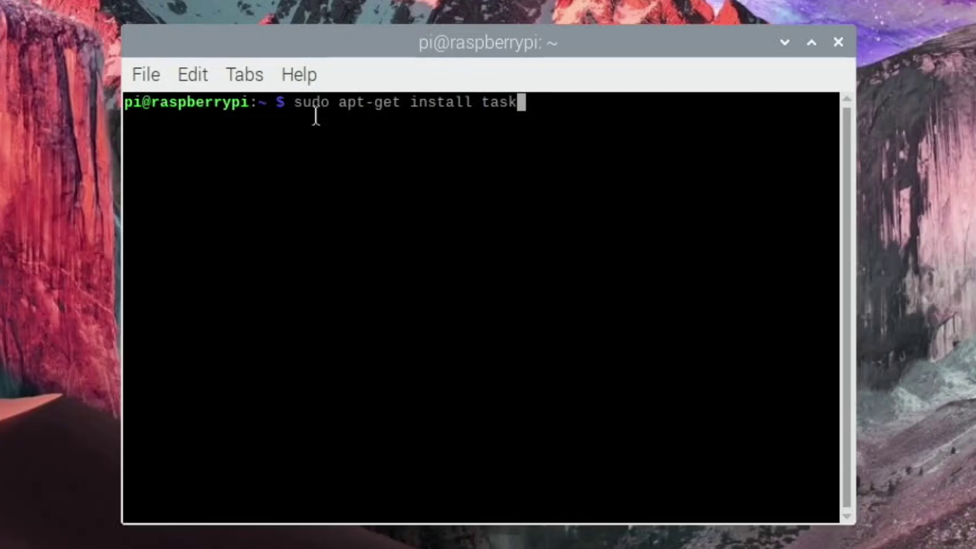
key("Return")
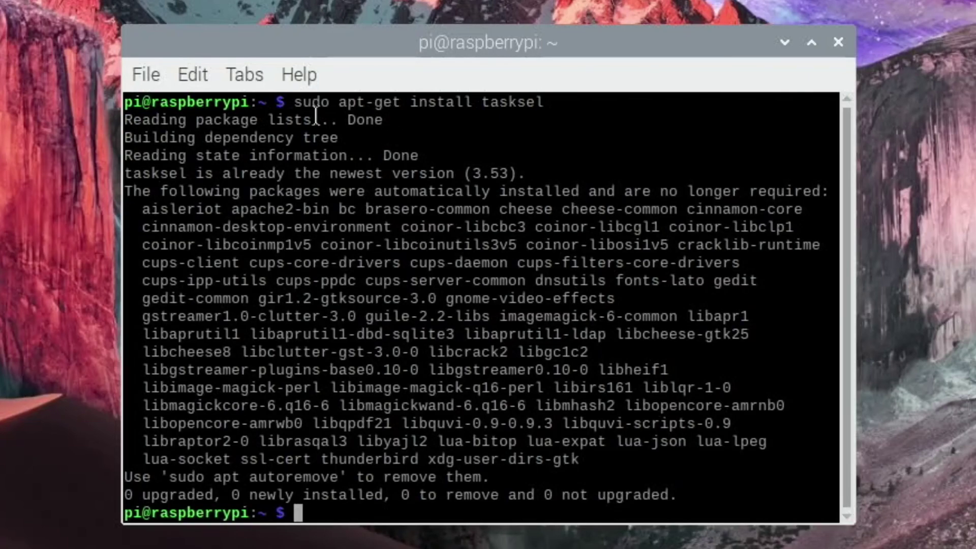
key("Up")
key("Up")
key("Up")
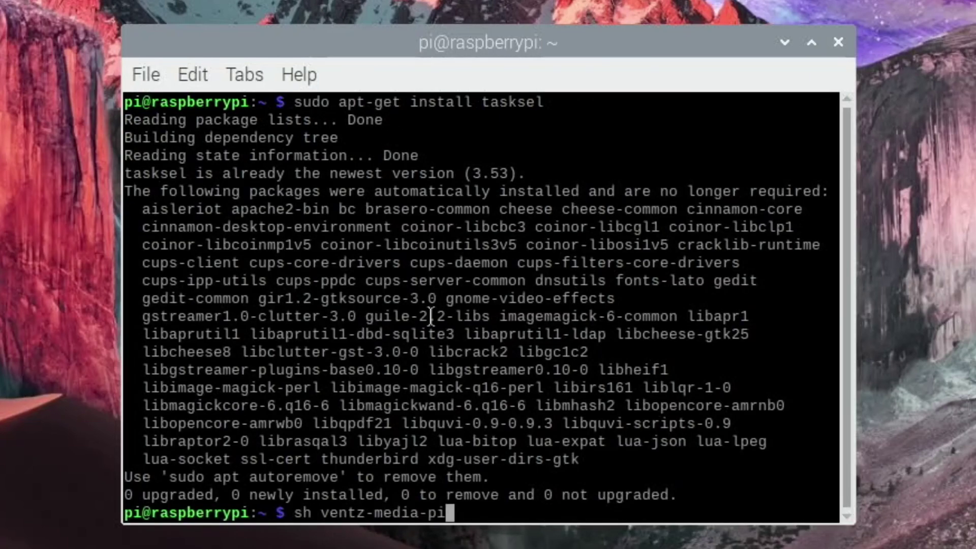
key("Up")
key("Up")
key("Up")
key("Up")
key("Up")
key("Up")
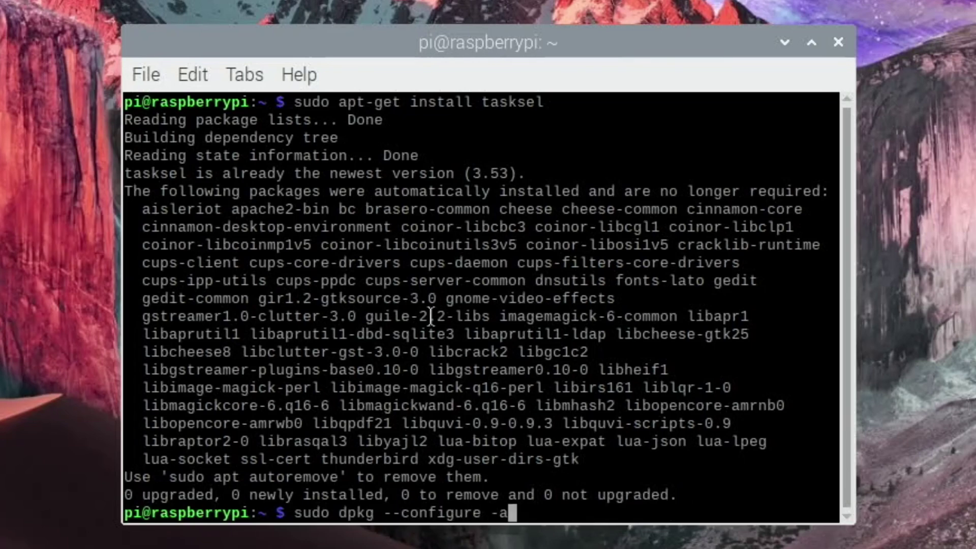
key("Up")
key("Up")
key("Up")
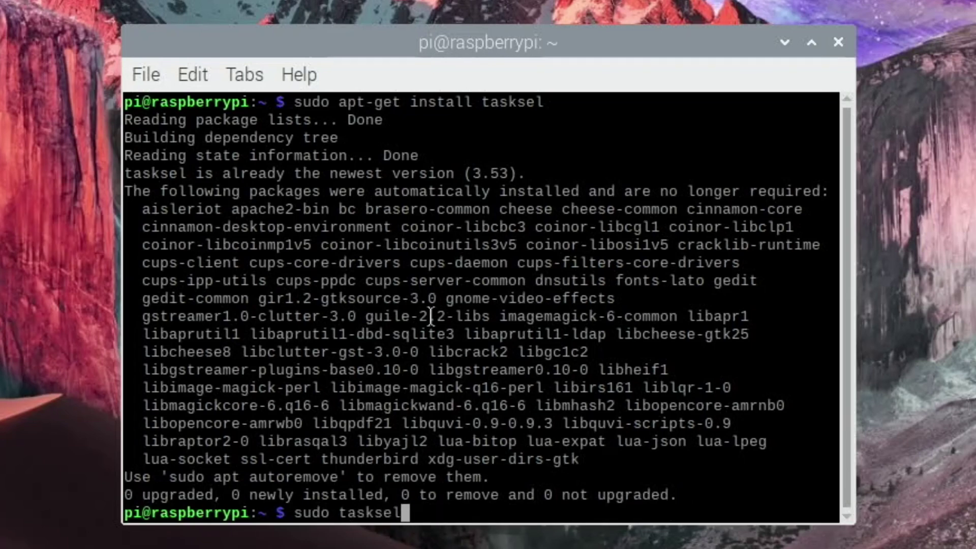
key("Return")
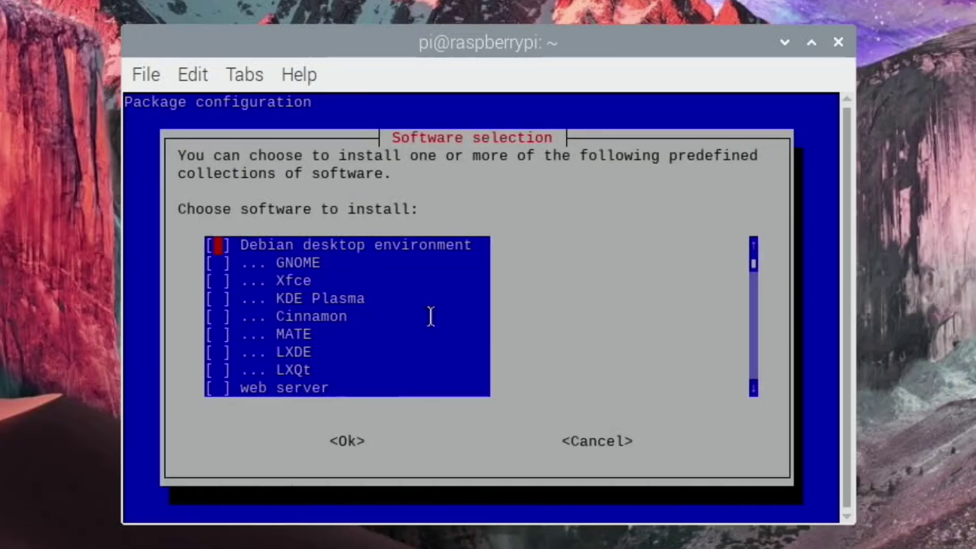
Step: Move down the tasksel software list and check Cinnamon for installation
key("Down")
key("Down")
key("Down")
key("Down")
key("Down")
key("Down")
key("Down")
key("Down")
key("Down")
key("Down")
key("Down")
key("Up")
key("Up")
key("Up")
key("Up")
key("Up")
key("Up")
key("Up")
key("Up")
key("Up")
key("Up")
key("Up")
key("Down")
key("Down")
key("Down")
key("Down")
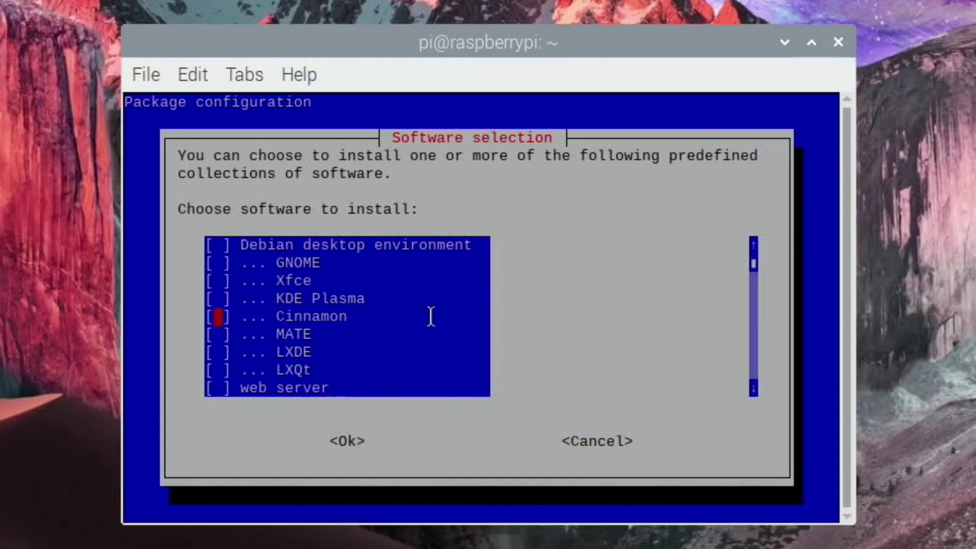
key("space")
key("Down")
key("Down")
key("Down")
key("Down")
key("Down")
key("Down")
key("Down")
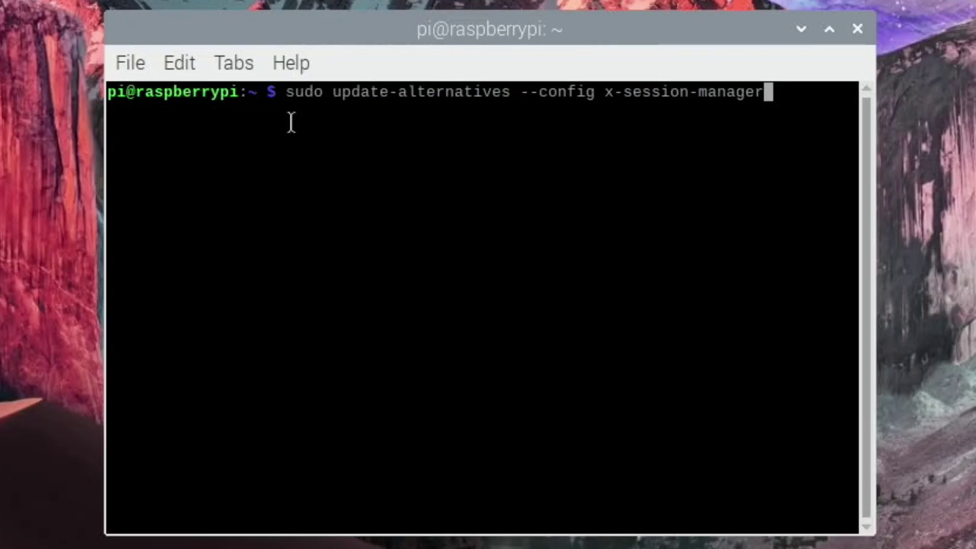
Step: Choose option 1, cinnamon-session, as the x-session-manager, then enter sudo reboot
key("Return")
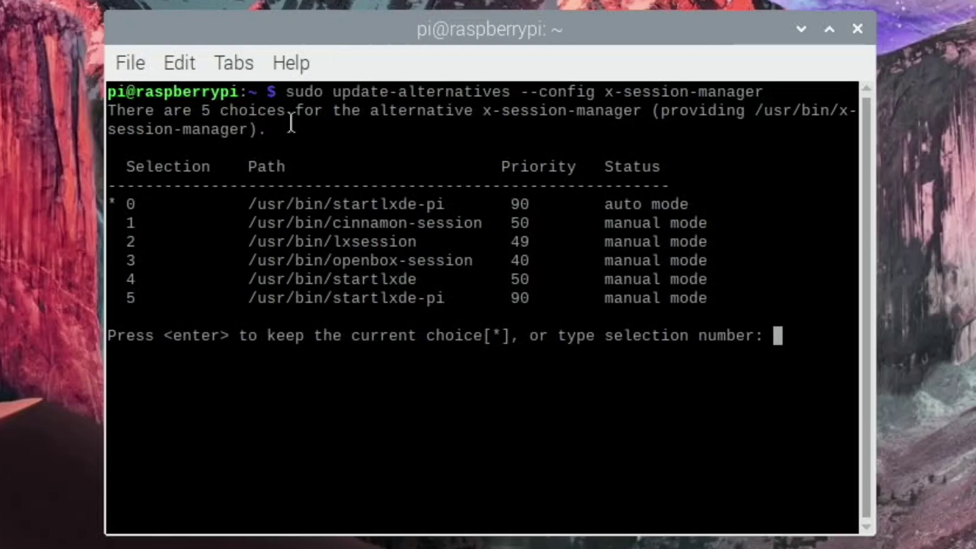
type("1")
key("Return")
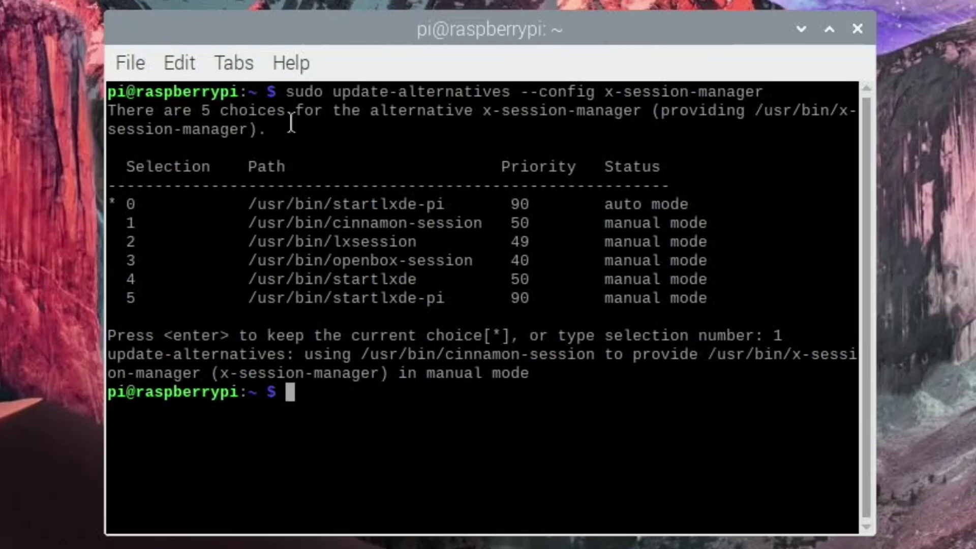
type("sudo re")
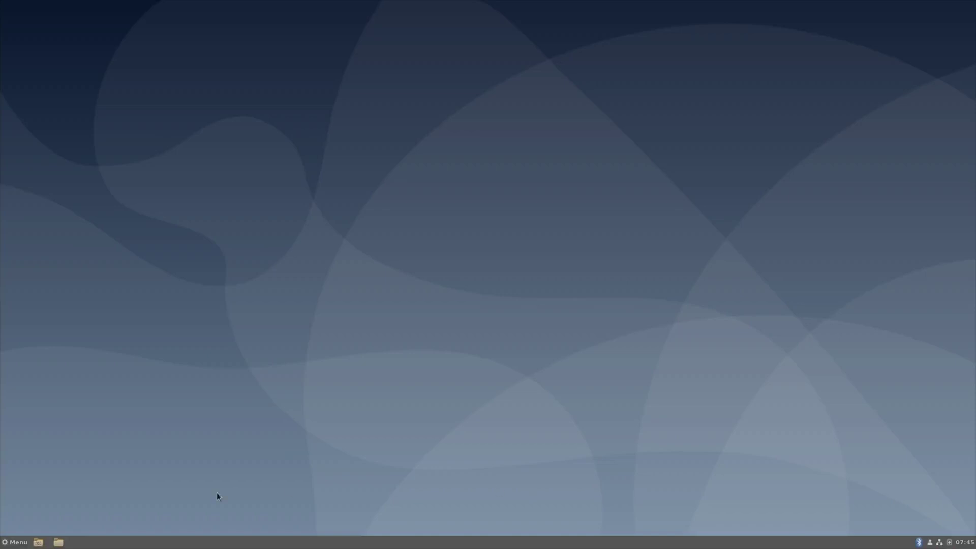
Step: Launch Chromium (Media Edition) from Menu > Internet in Cinnamon
left_click(16, 542)
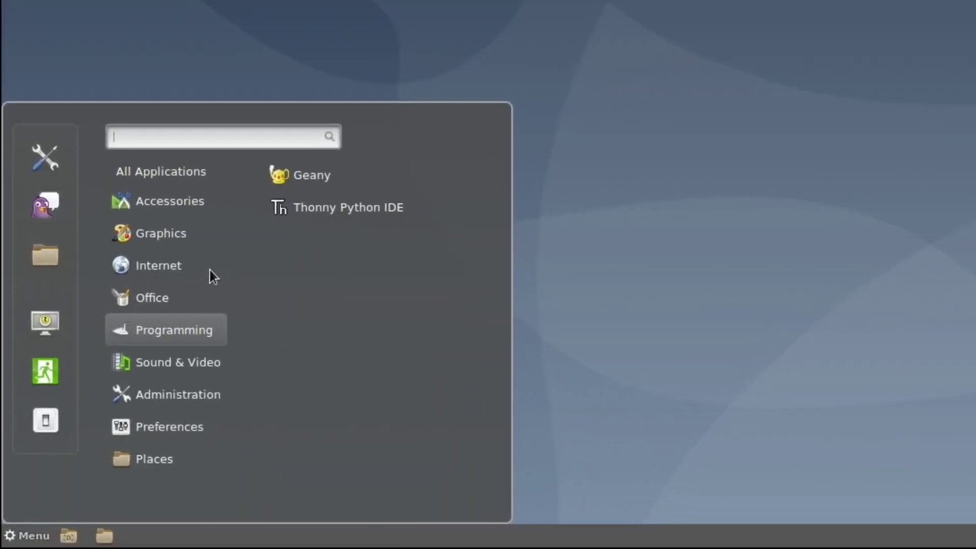
mouse_move(158, 268)
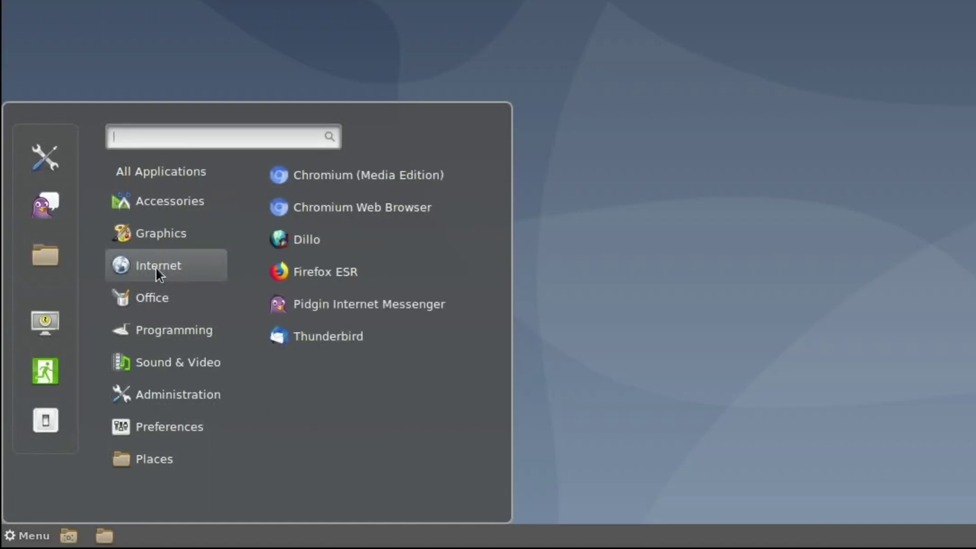
left_click(335, 181)
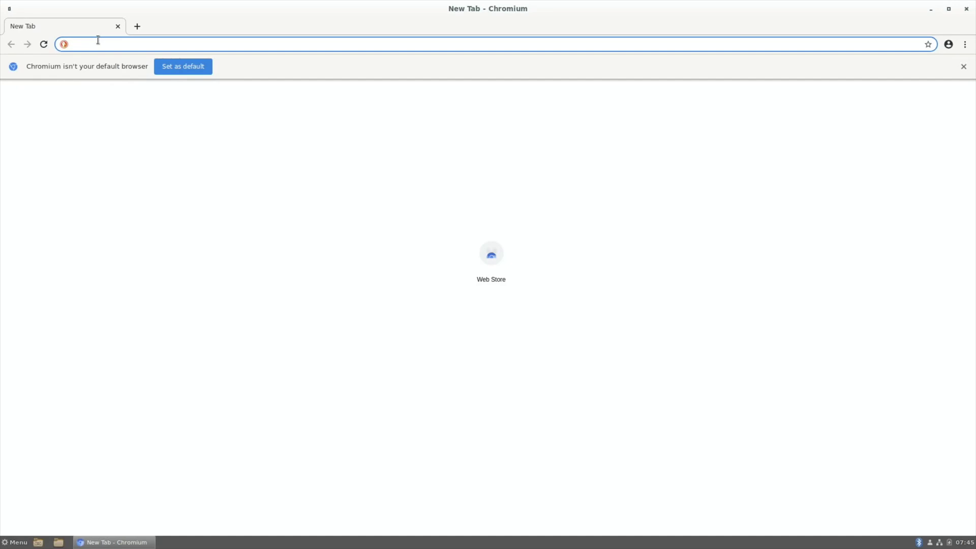
Step: Search 'netf' in the address bar, open the Netflix site, and scroll down its page
type("netflix&t=raspberrypi&ia=web")
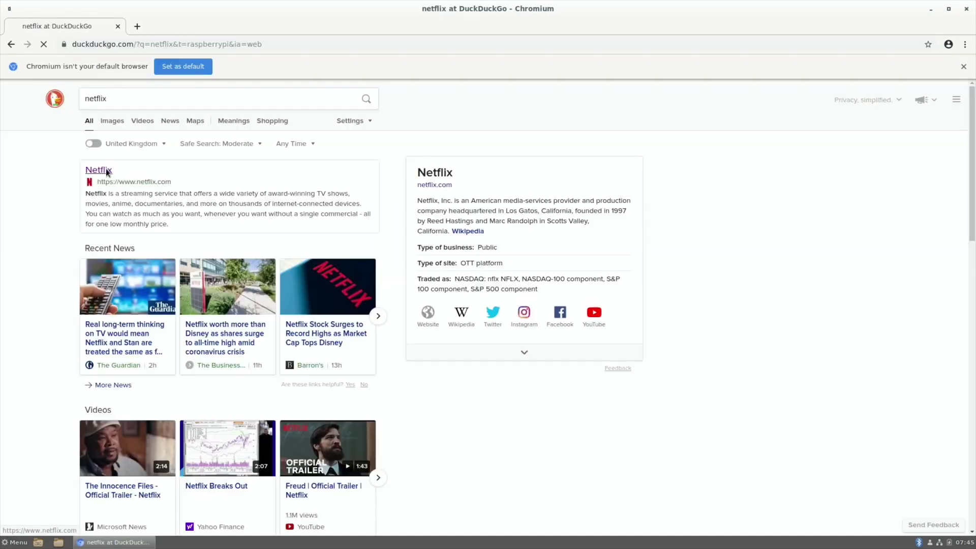
left_click(106, 169)
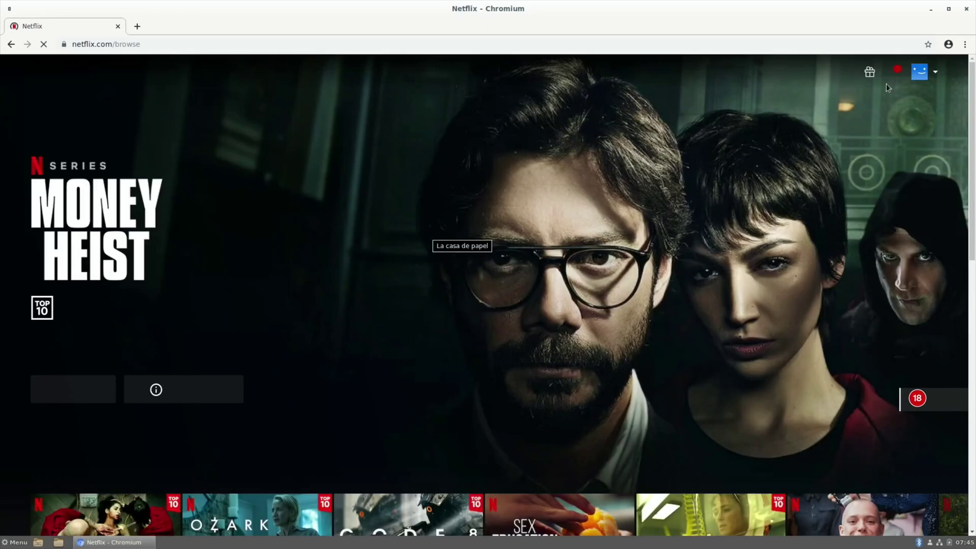
scroll(468, 264, "down", 4)
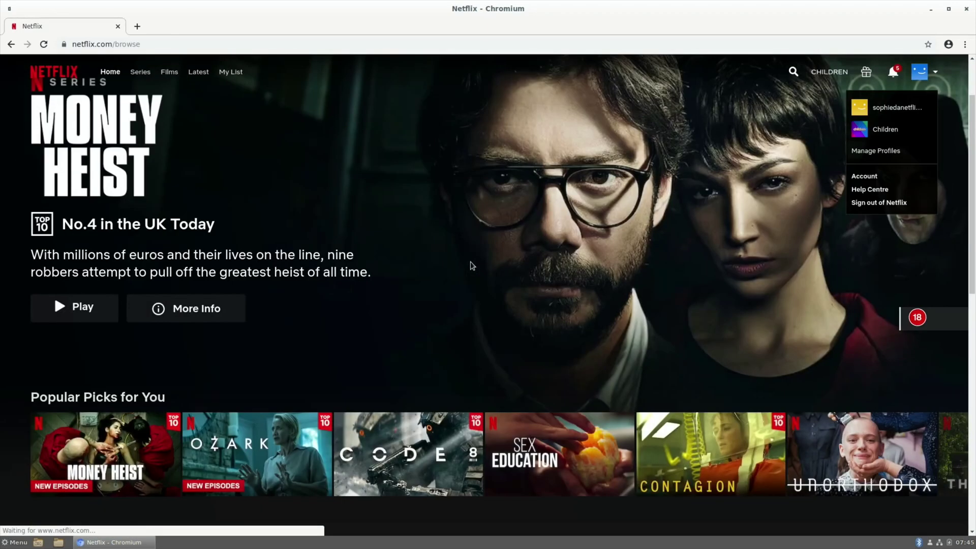
scroll(472, 265, "down", 2)
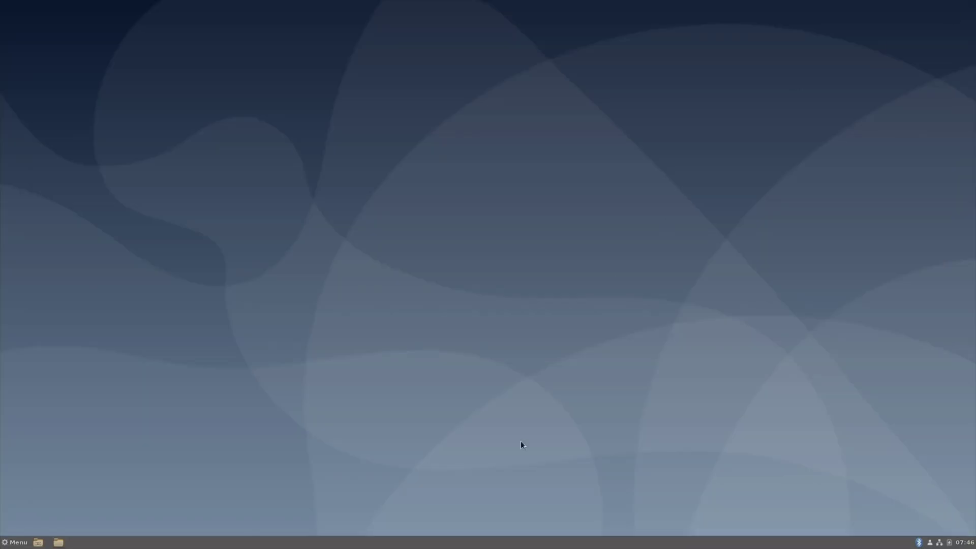
Step: Pick Sea Sunset from the Backgrounds collection via Change Desktop Background, then close the window
right_click(415, 288)
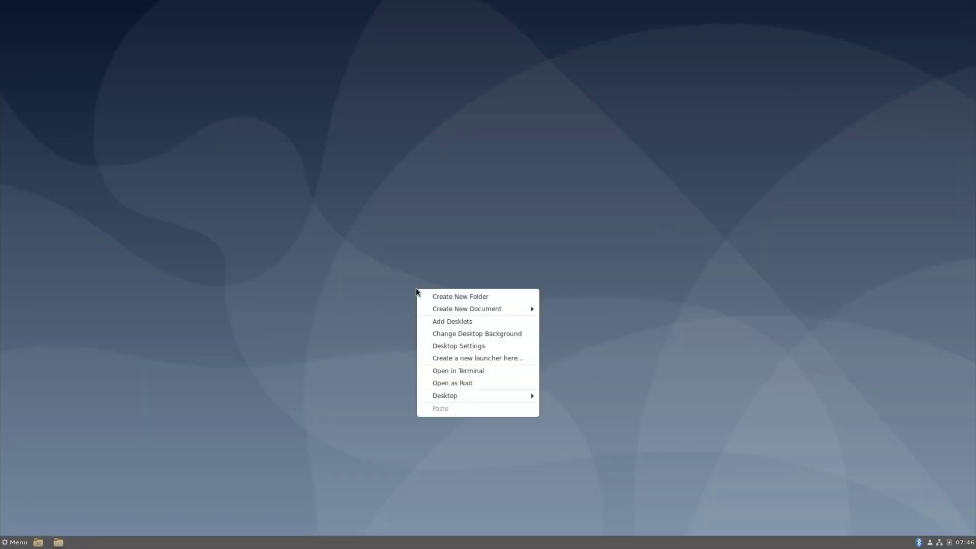
left_click(456, 335)
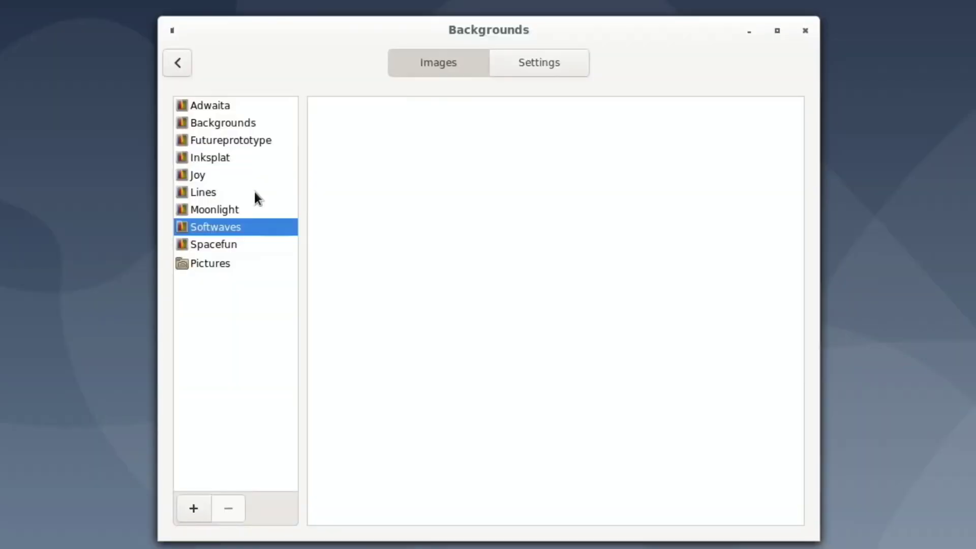
left_click(203, 126)
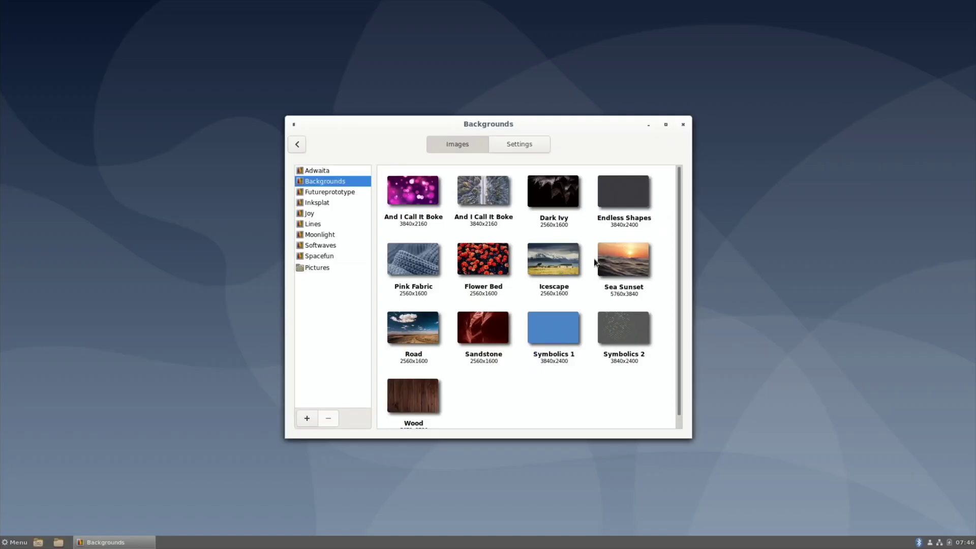
left_click(621, 255)
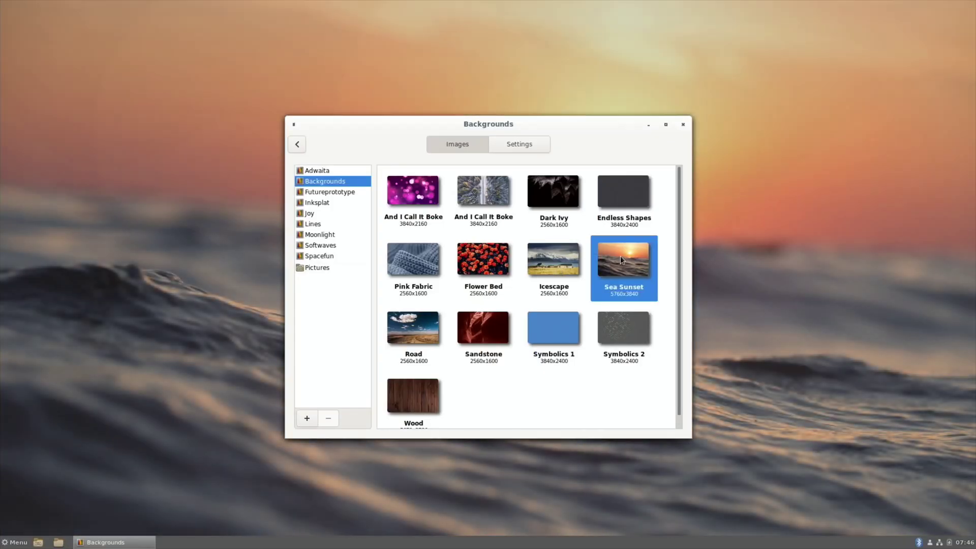
left_click(684, 125)
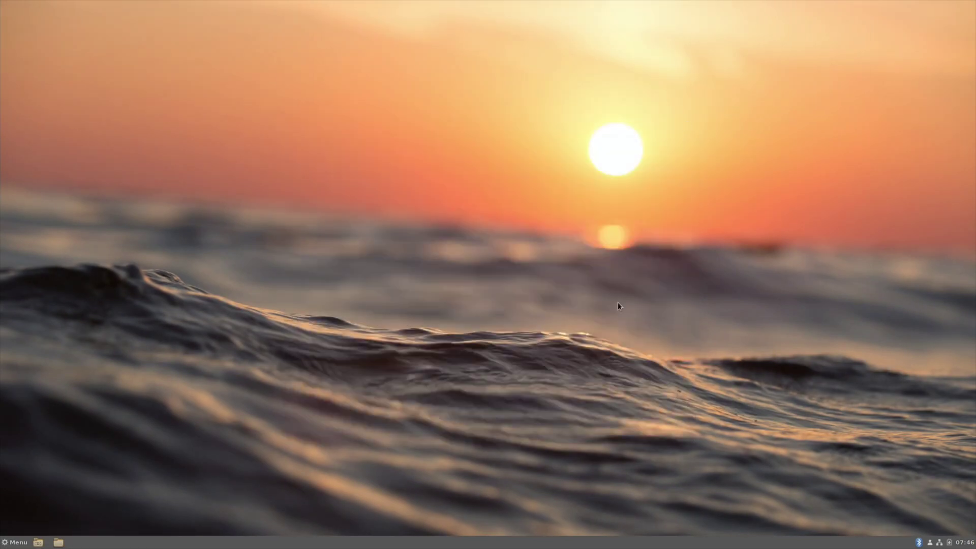
left_click(15, 543)
mouse_move(87, 355)
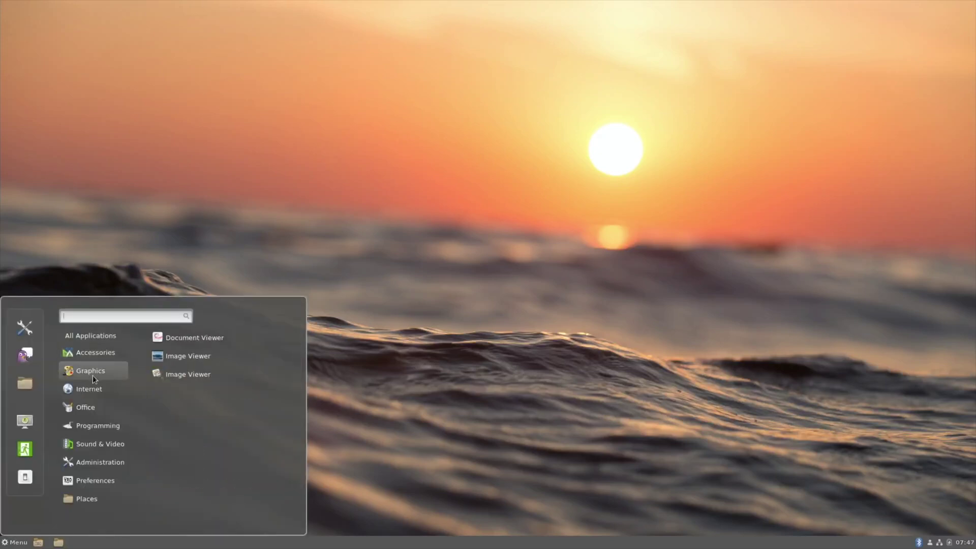
mouse_move(93, 391)
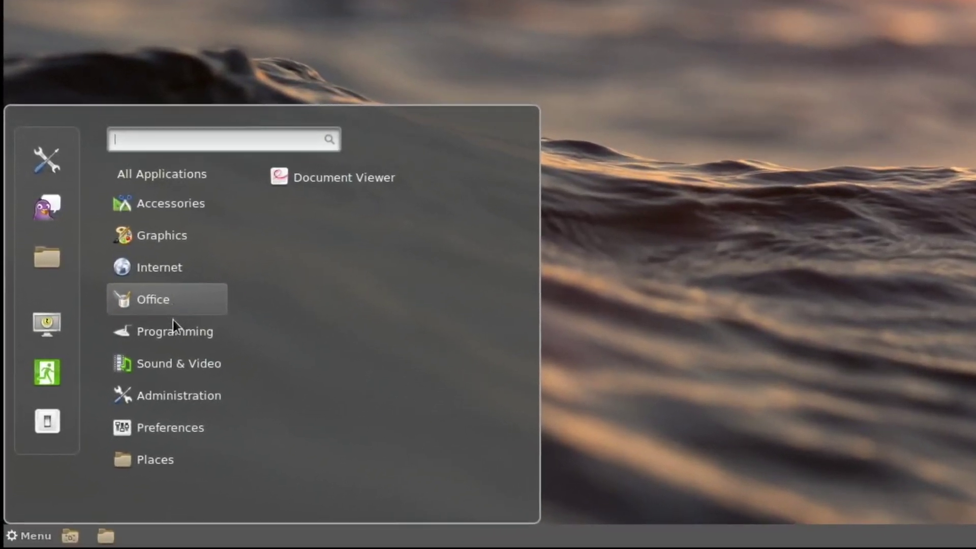
mouse_move(105, 418)
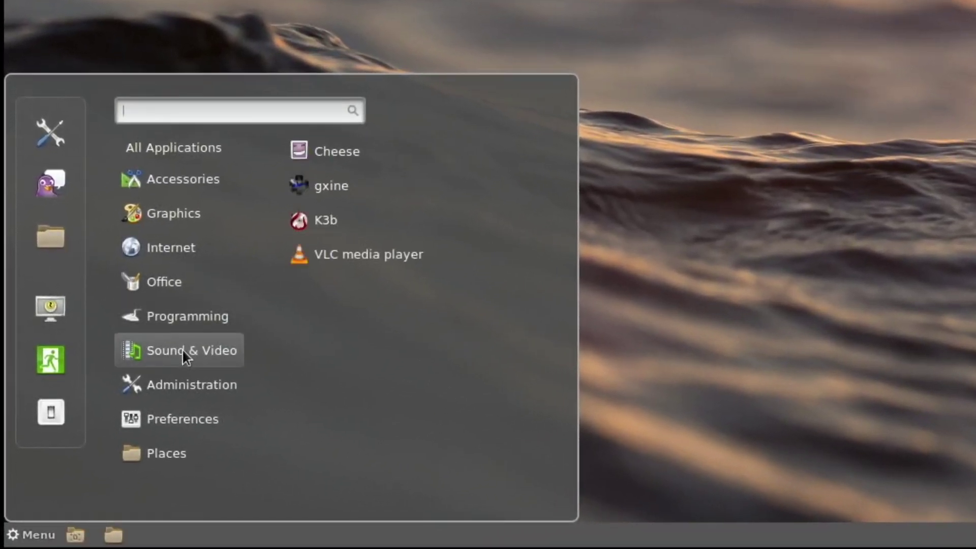
mouse_move(180, 393)
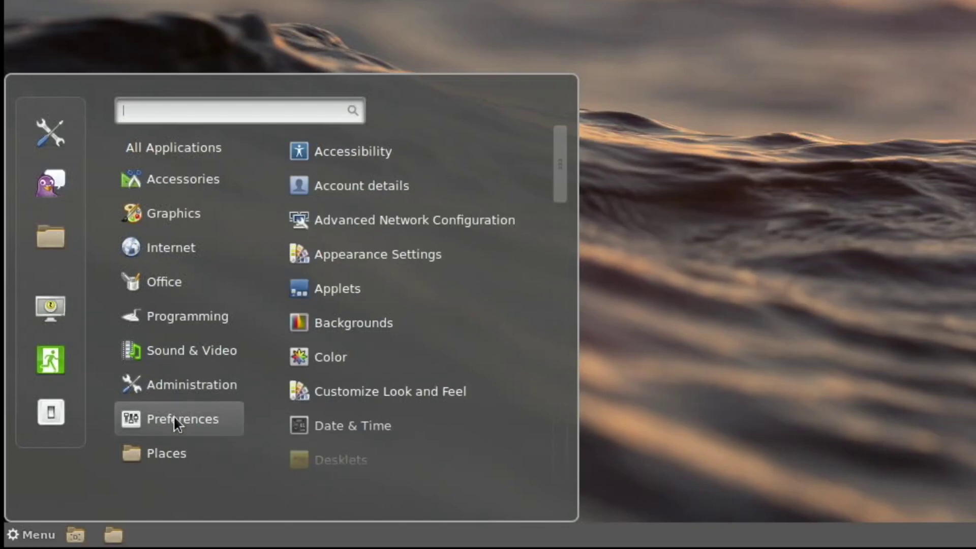
mouse_move(178, 458)
mouse_move(165, 170)
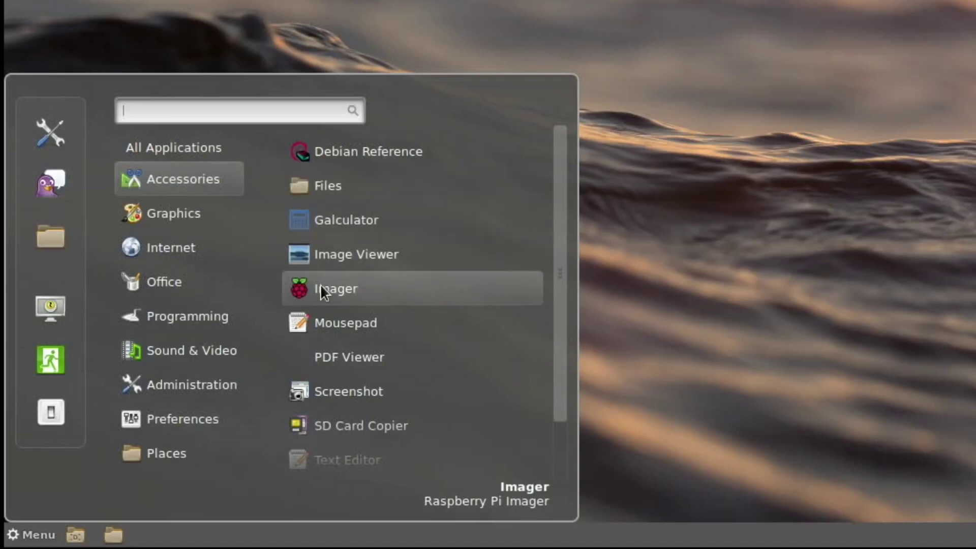
mouse_move(203, 213)
mouse_move(200, 170)
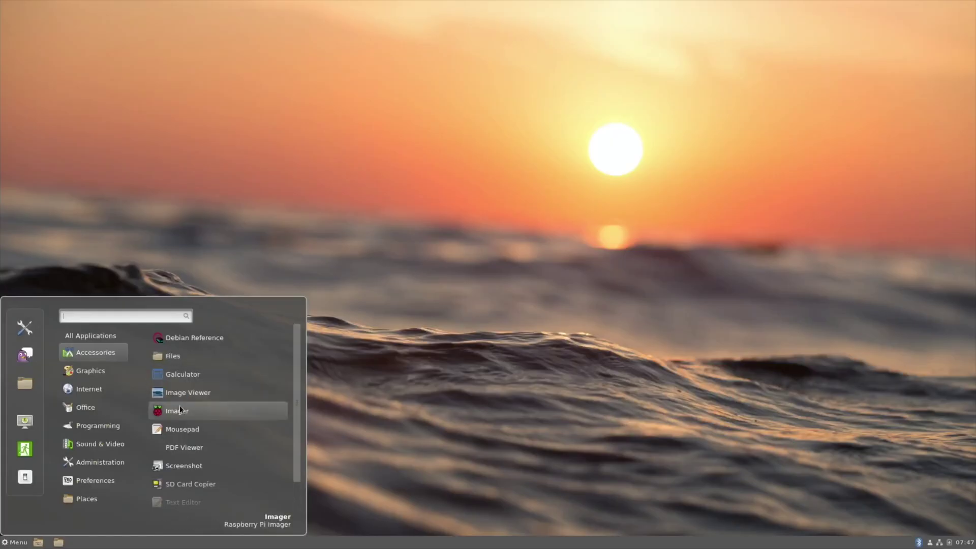
left_click(340, 293)
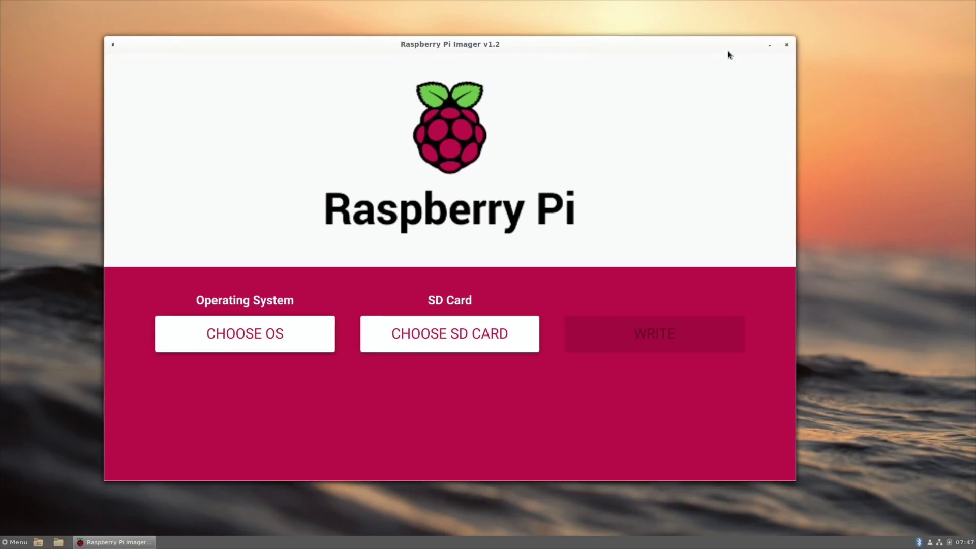
left_click(785, 46)
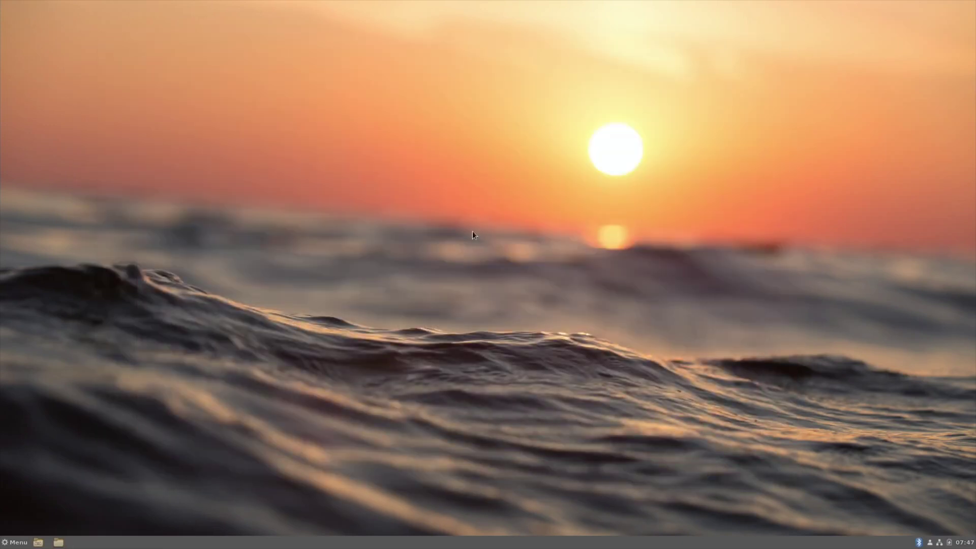
Step: Open System Settings from the Cinnamon menu and scroll through its category list
left_click(15, 543)
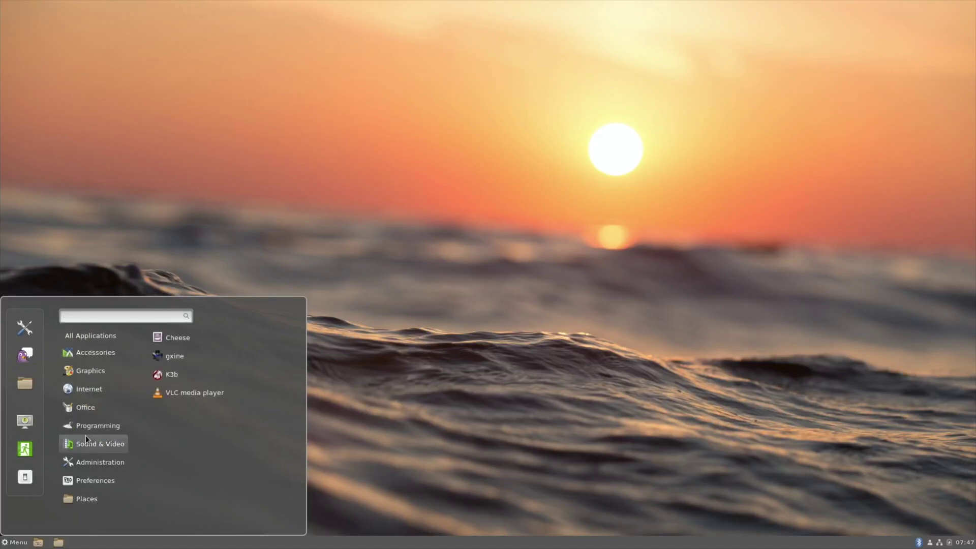
mouse_move(85, 499)
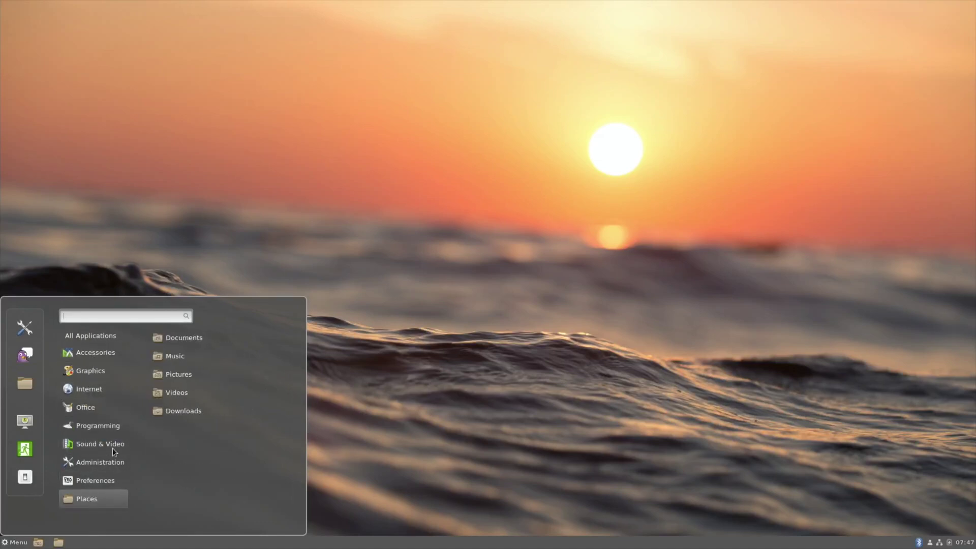
mouse_move(102, 338)
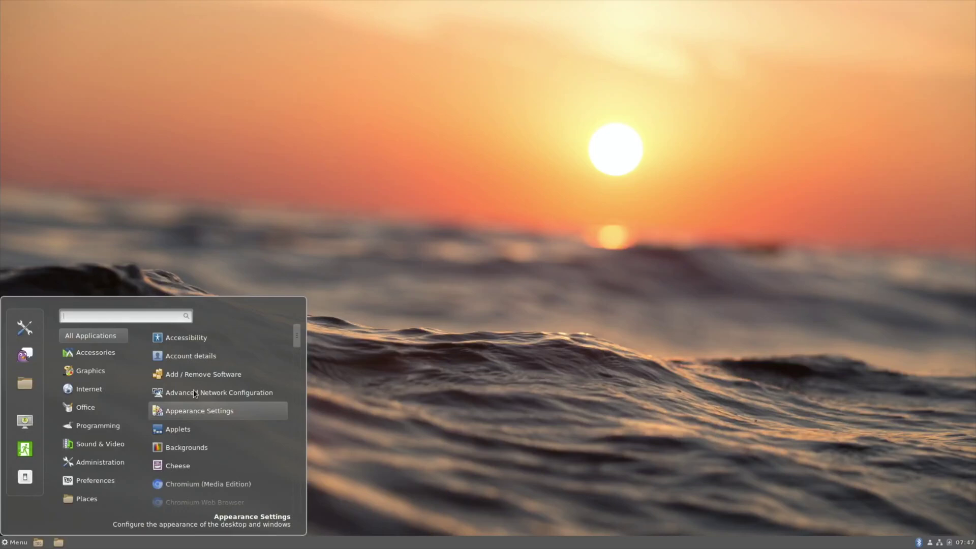
left_click(196, 410)
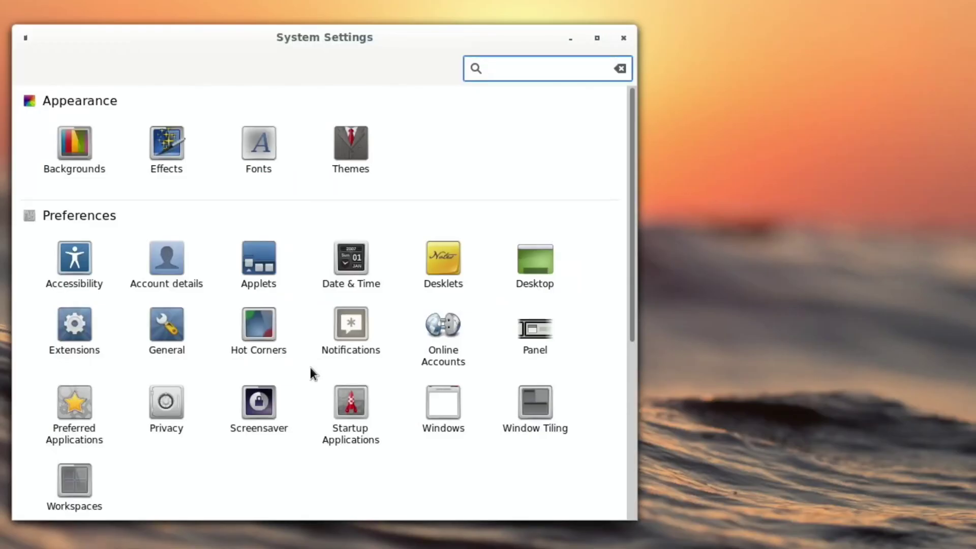
scroll(310, 368, "down", 5)
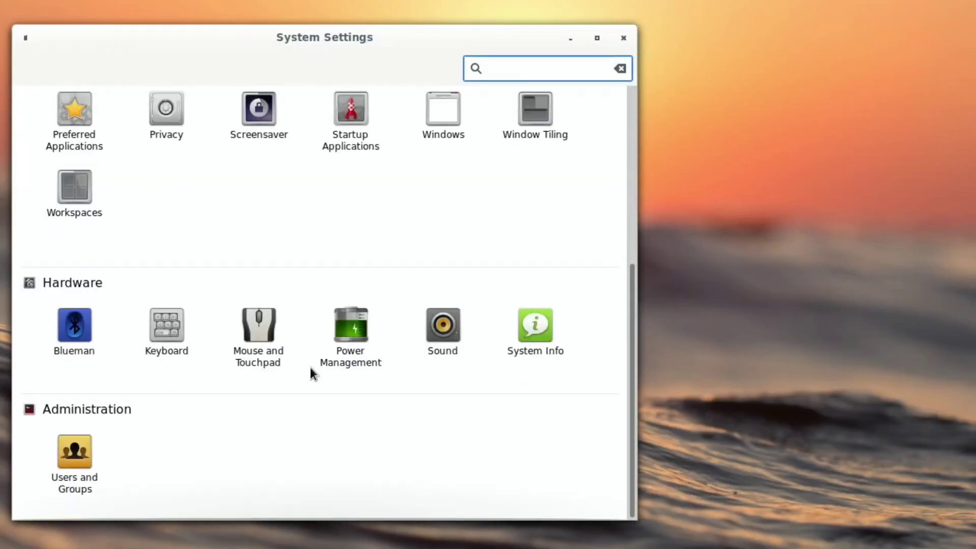
scroll(311, 368, "up", 5)
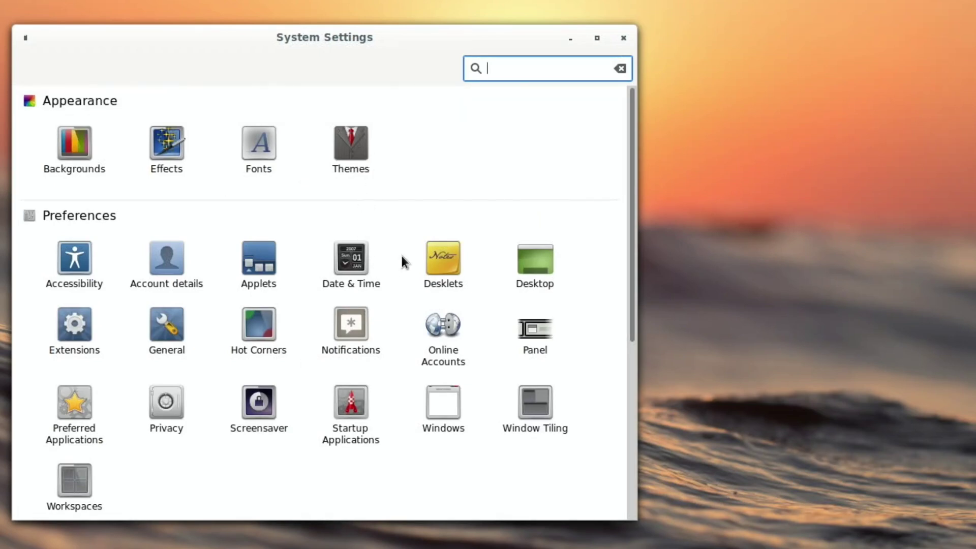
Step: In the Themes settings, set the icon theme to mate
left_click(350, 151)
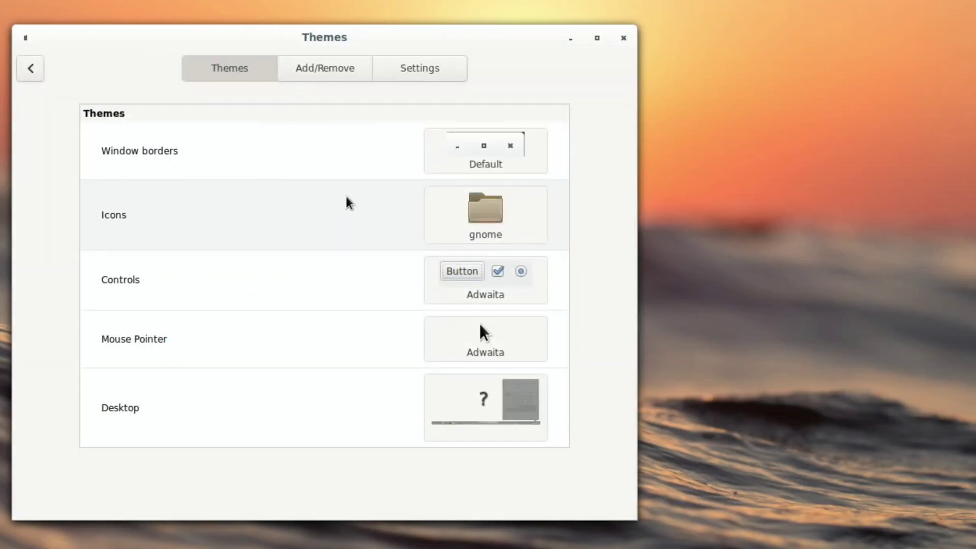
left_click(491, 219)
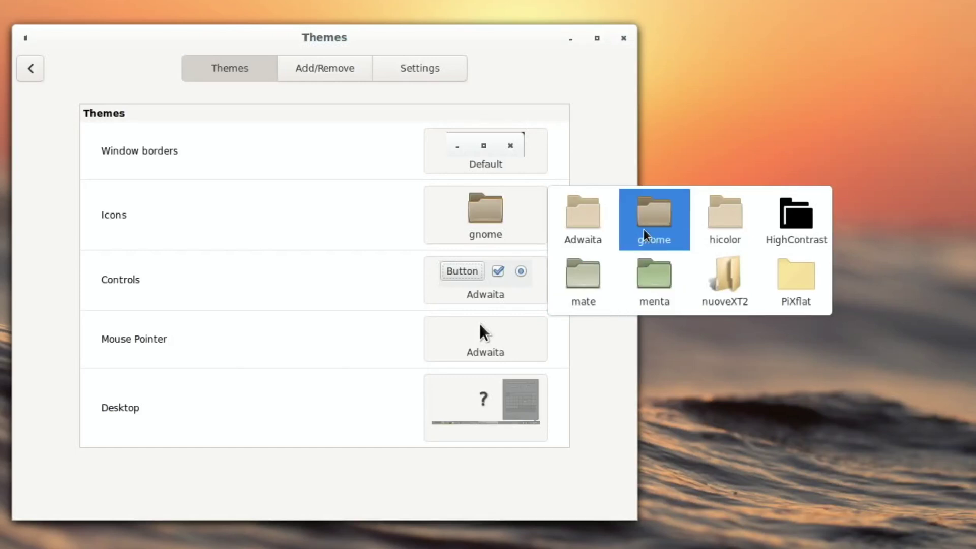
left_click(595, 279)
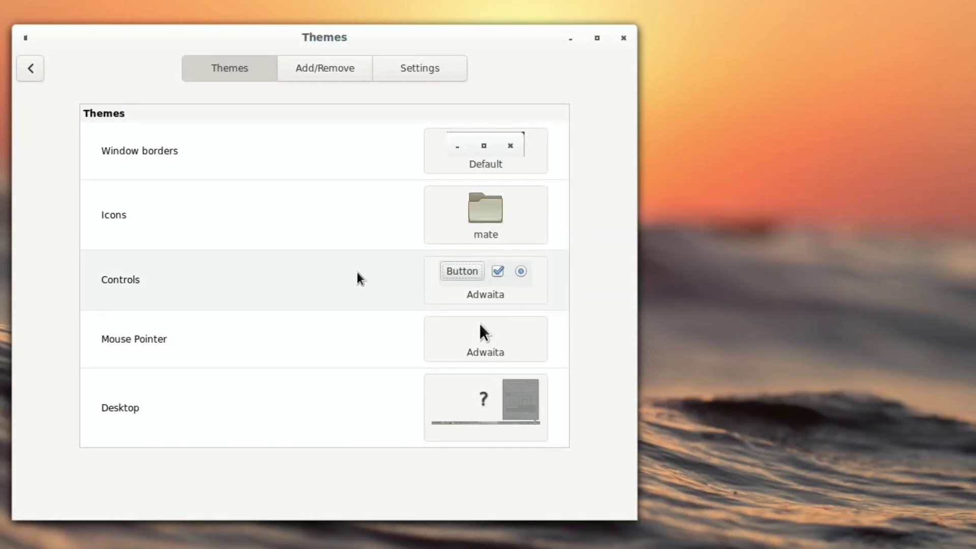
Step: Review the Controls and Mouse Pointer theme choices without changing them
left_click(503, 299)
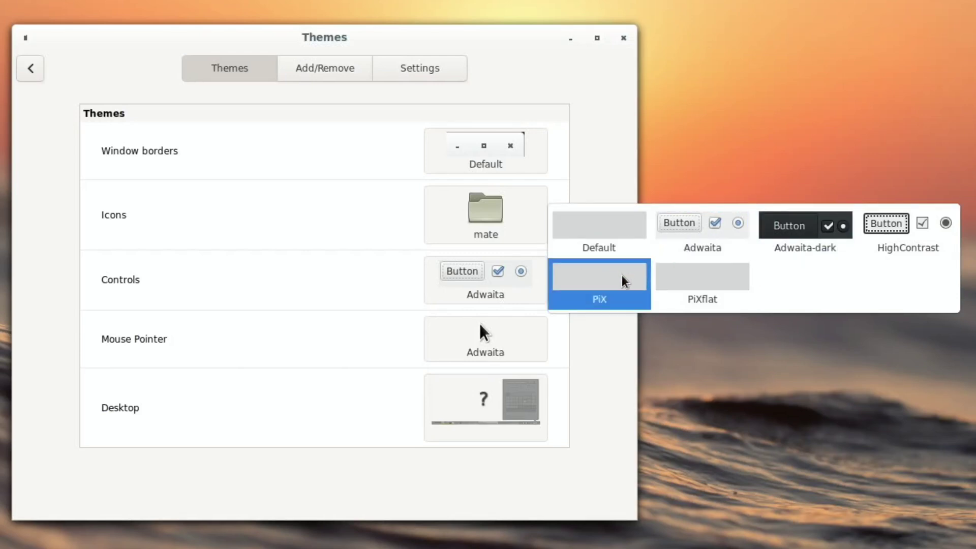
left_click(322, 344)
left_click(486, 340)
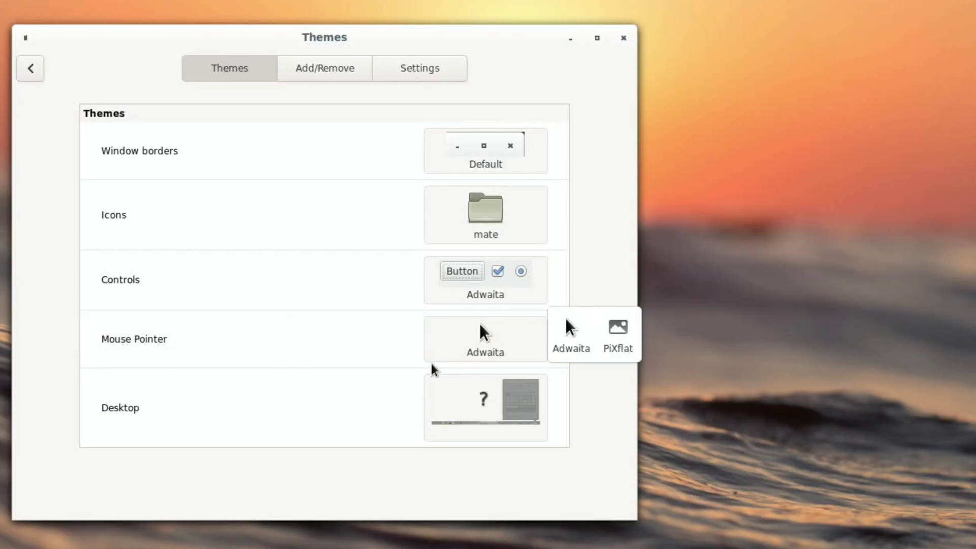
left_click(454, 405)
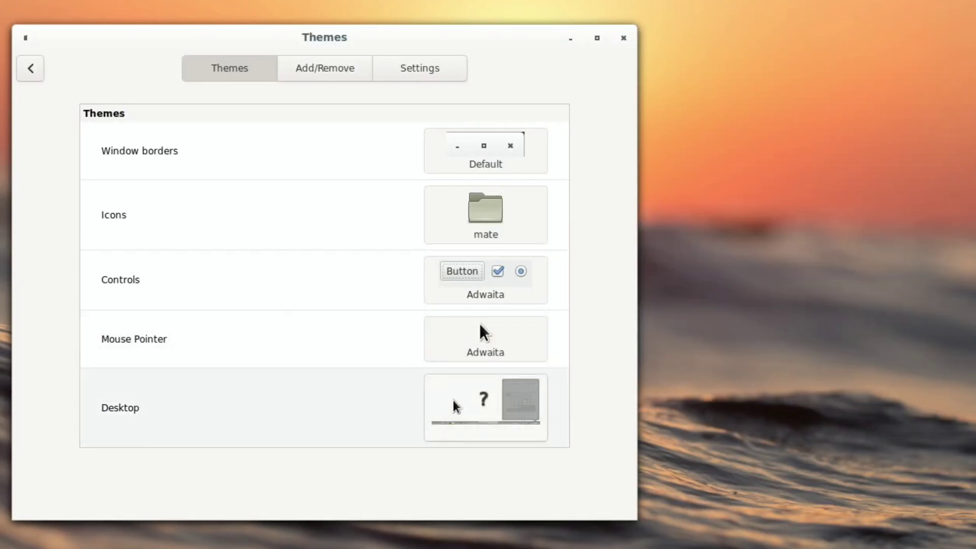
Step: Set the Desktop theme to cinnamon and confirm the selection
left_click(485, 413)
left_click(632, 405)
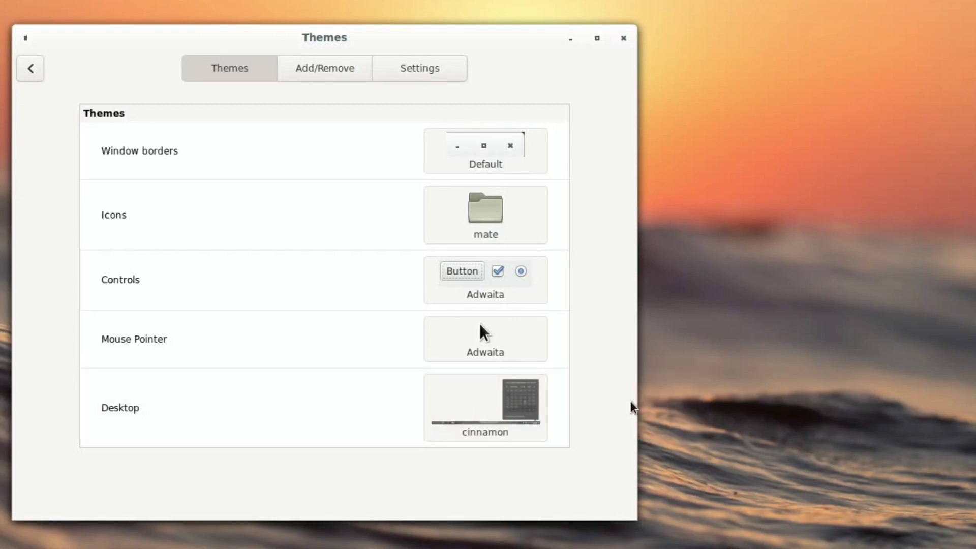
left_click(463, 410)
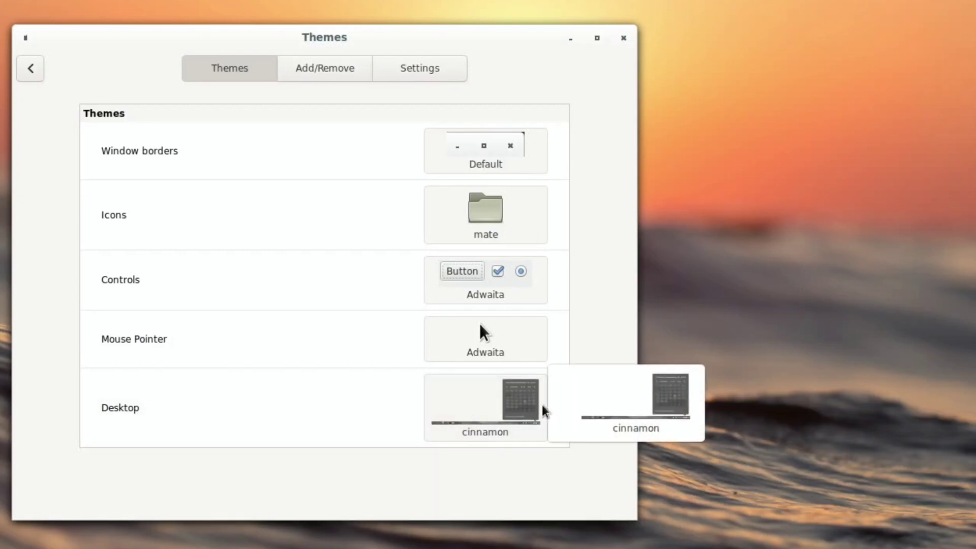
left_click(486, 159)
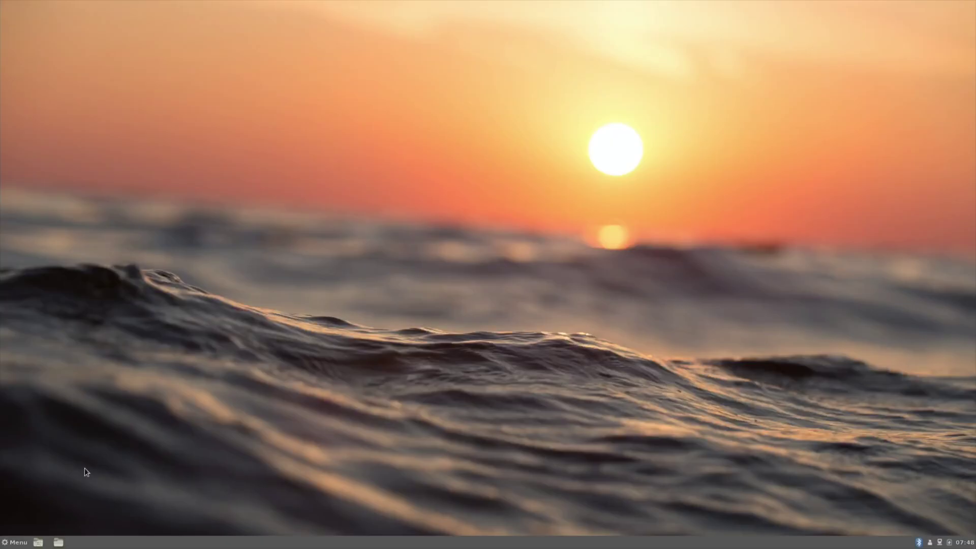
Step: Launch Chromium (Media Edition) from the Internet section of the applications menu
left_click(18, 542)
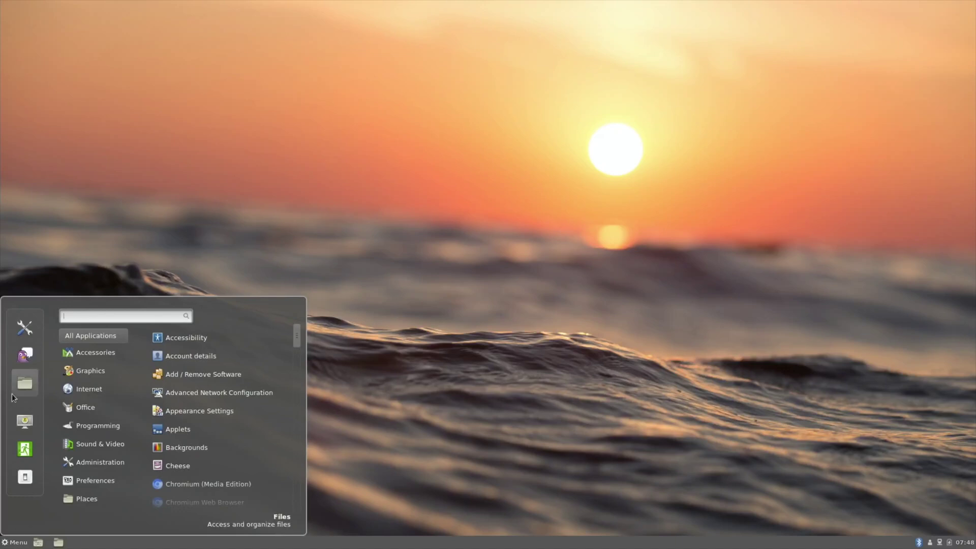
mouse_move(84, 389)
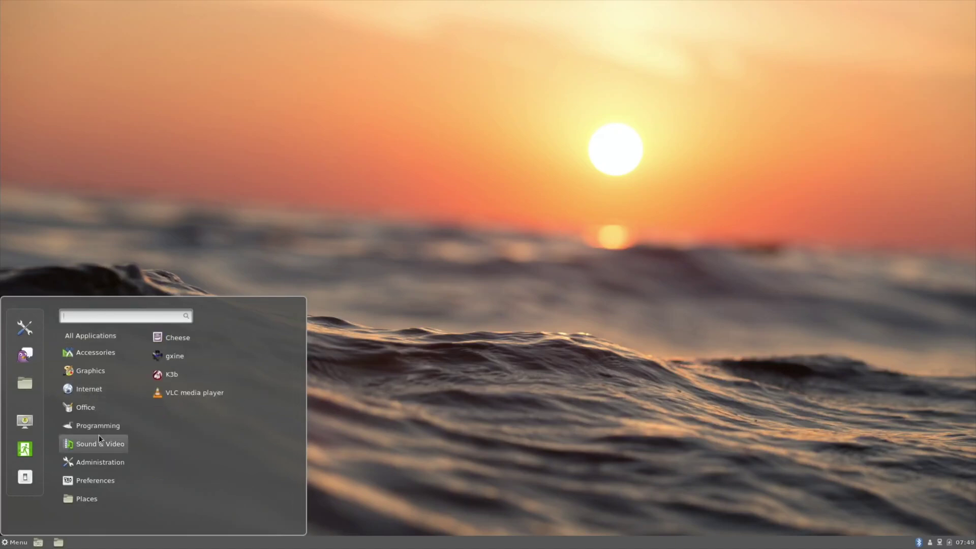
mouse_move(107, 373)
mouse_move(105, 337)
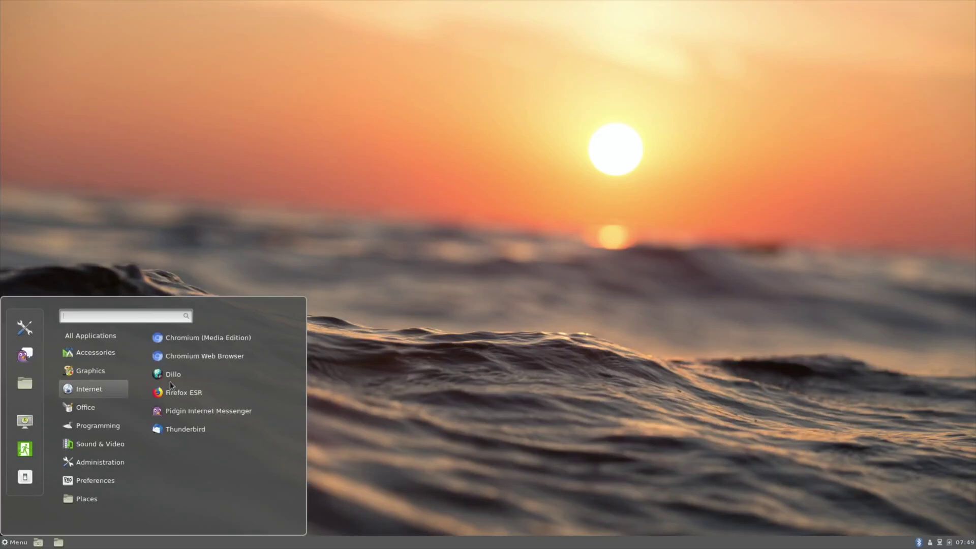
left_click(182, 341)
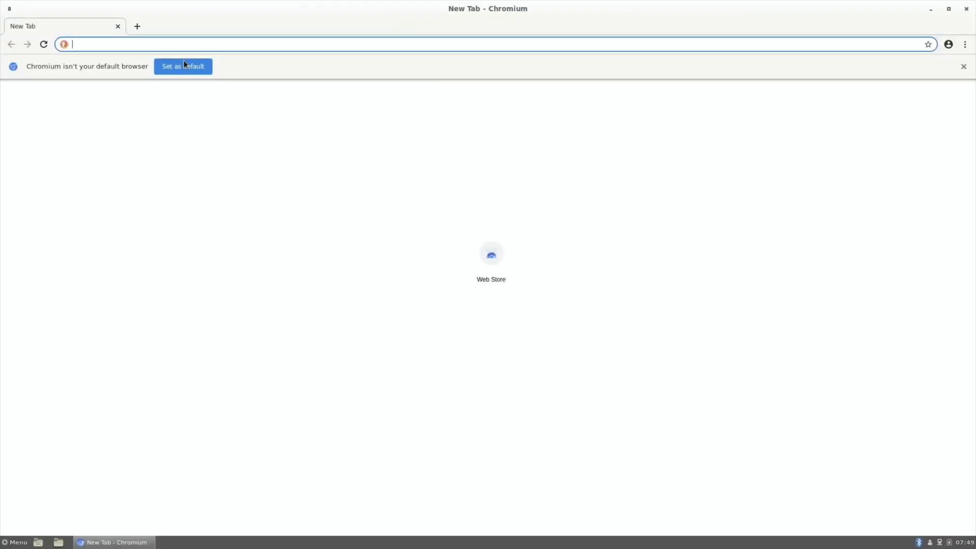
Step: Play the suggested YouTube Screen Tearing Test video, then close Chromium
type("you")
key("Return")
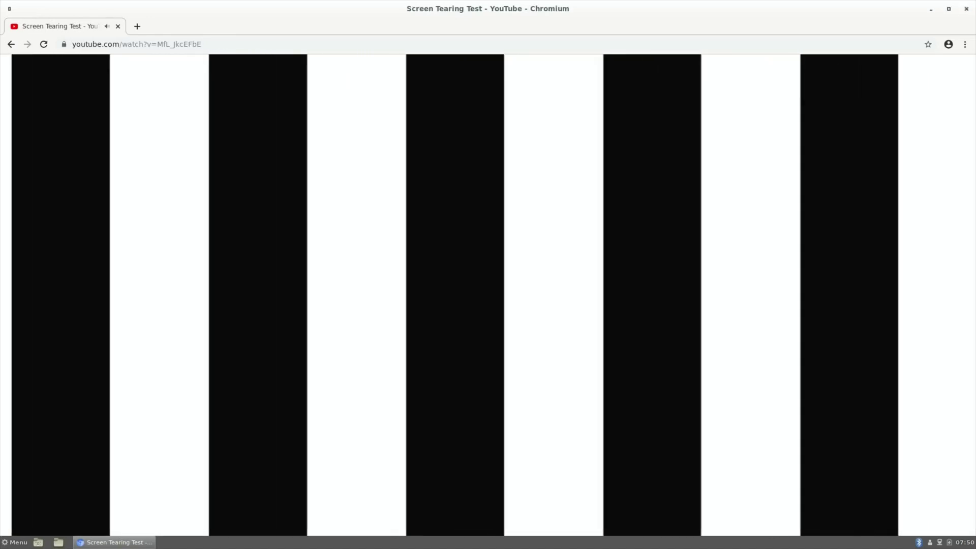
left_click(965, 9)
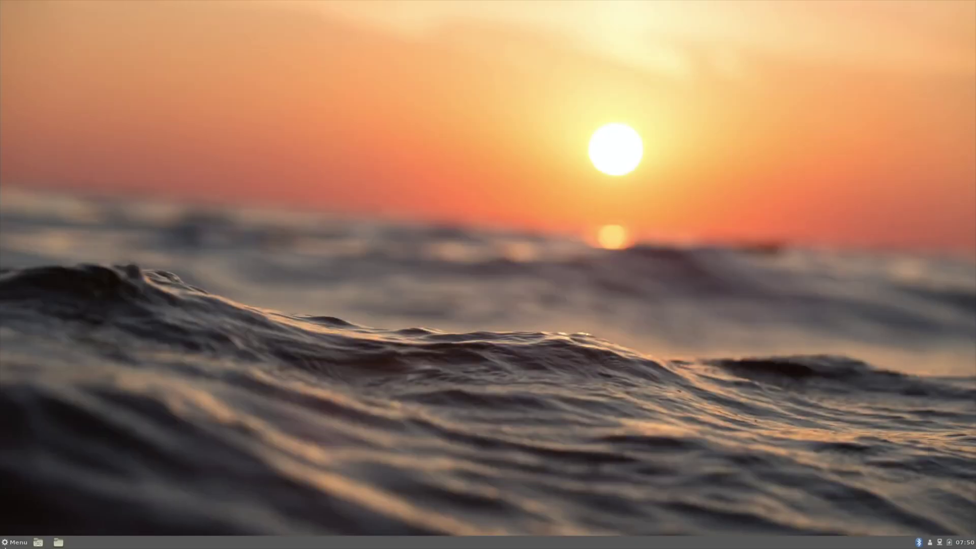
Step: Search the applications menu for 'ter' and launch LXTerminal
left_click(10, 543)
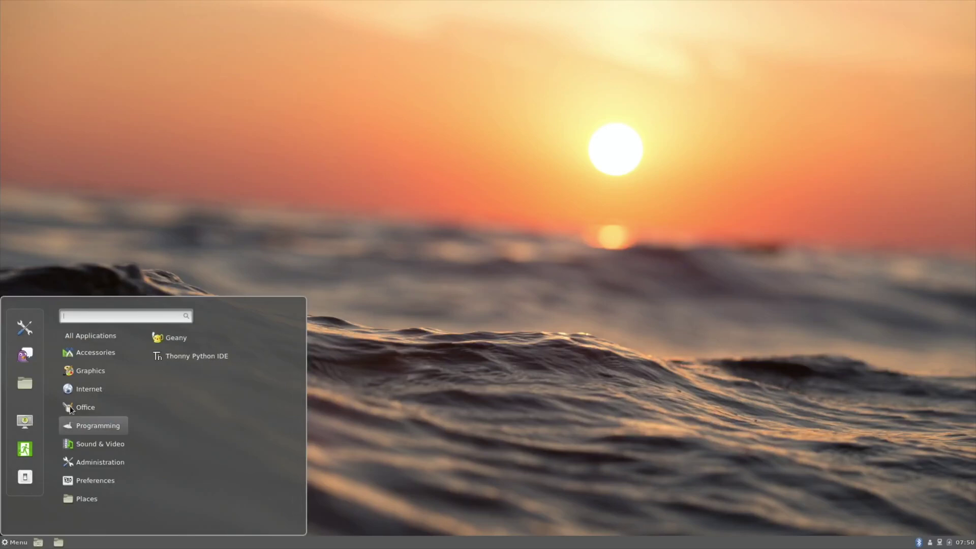
mouse_move(71, 394)
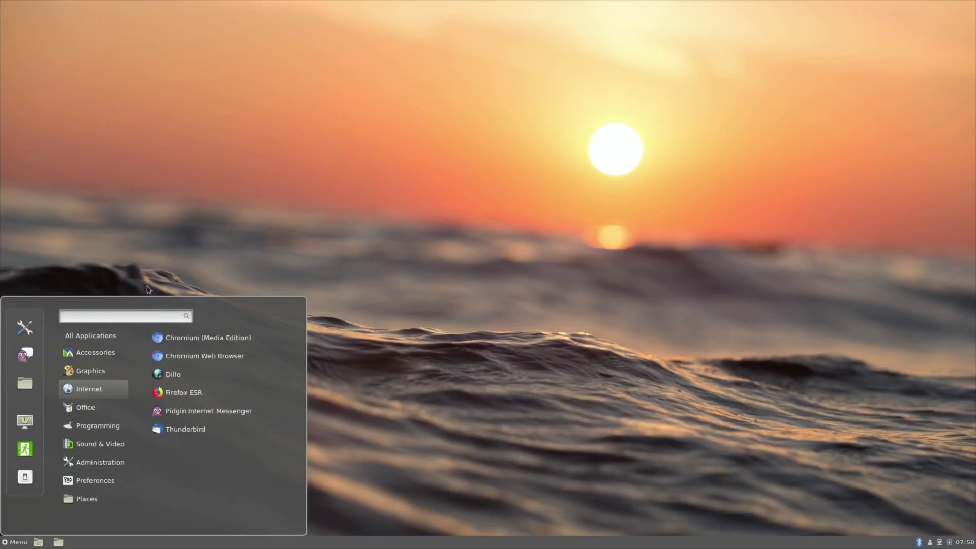
type("ter")
left_click(167, 396)
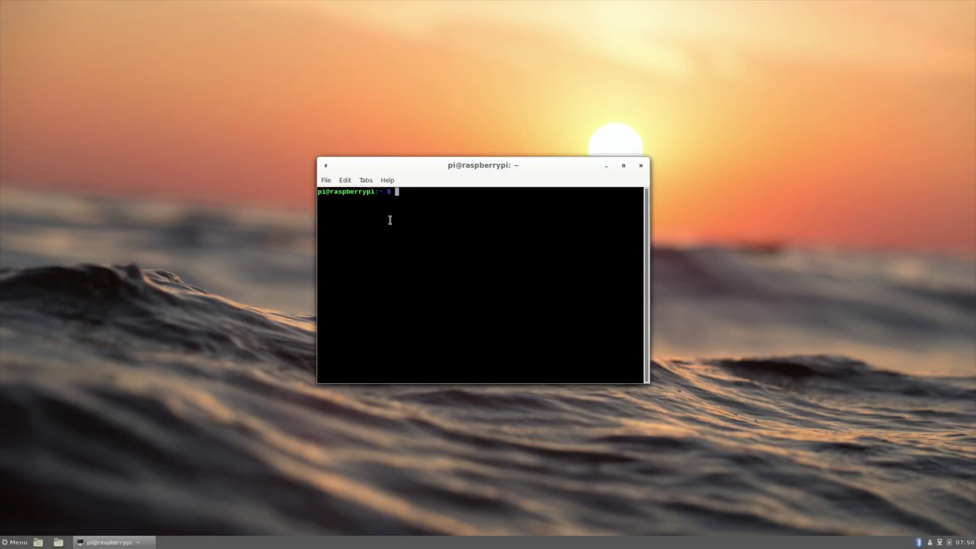
Step: Run 'sudo tasksel' and move down the software selection list to the laptop entry
type("sudo tasksel")
key("Return")
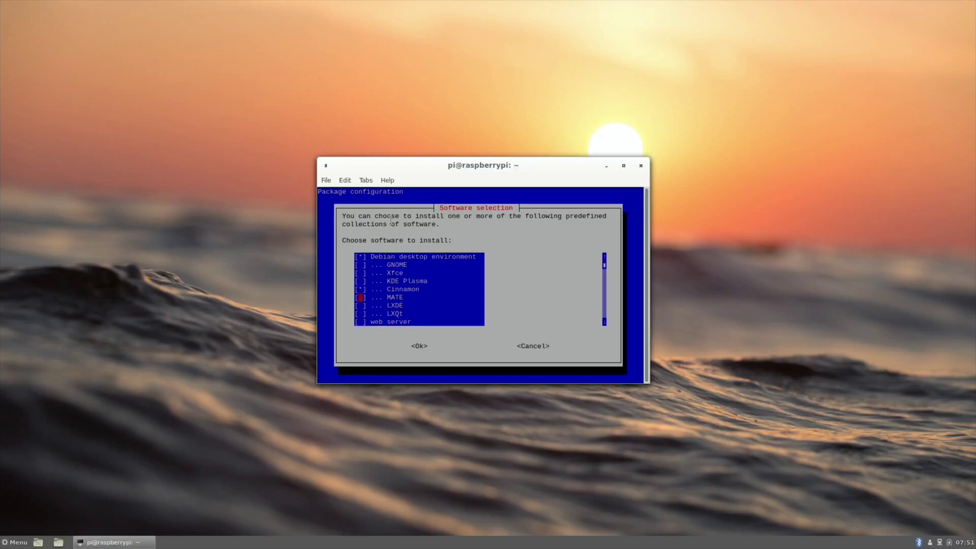
key("Down")
key("Down")
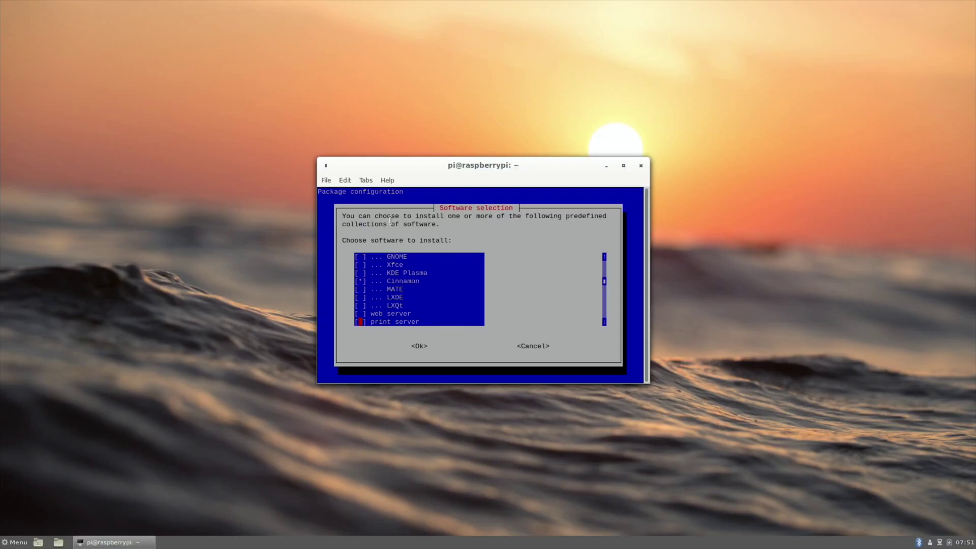
key("Up")
key("Down")
key("Down")
key("Down")
key("Down")
key("Down")
key("Down")
key("Down")
key("Down")
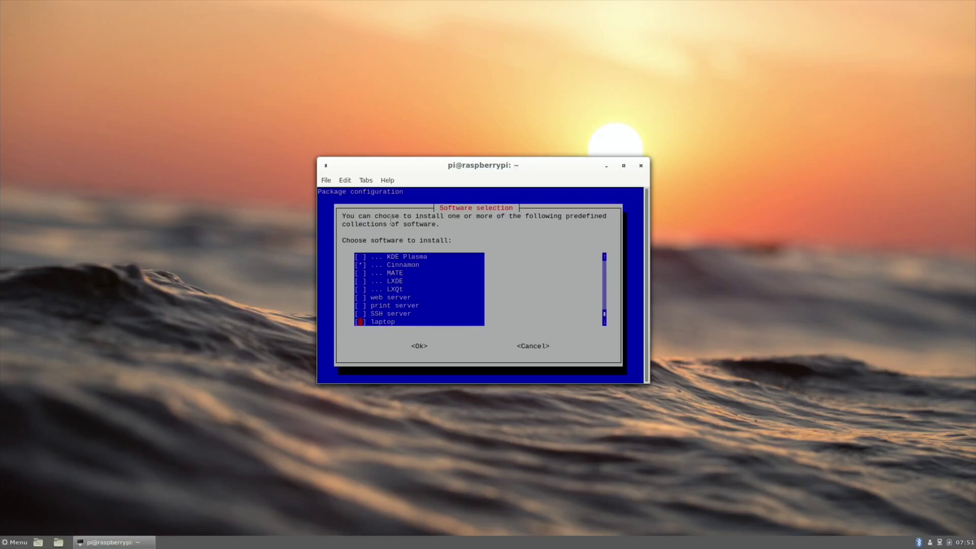